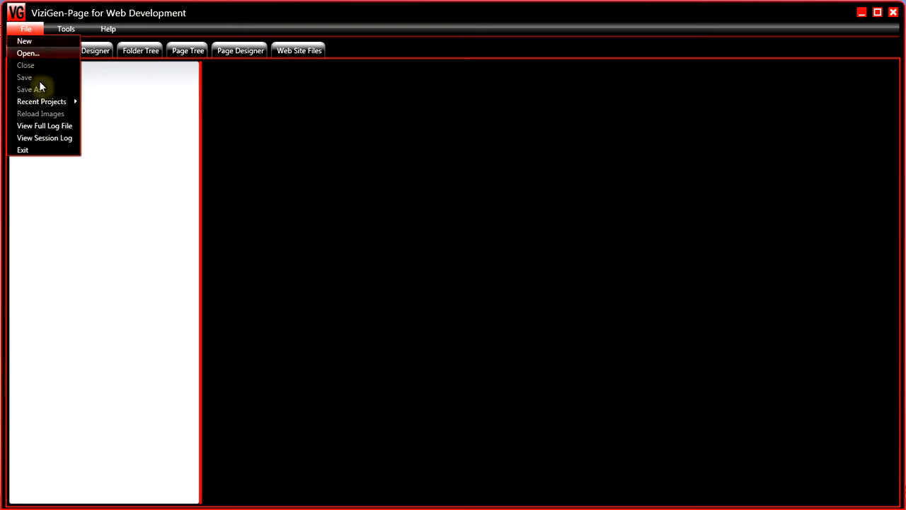
# Step: Open the recent project KGSR_128.vgp and display its Archaeology page in the Page Designer
pyautogui.moveTo(49, 100)
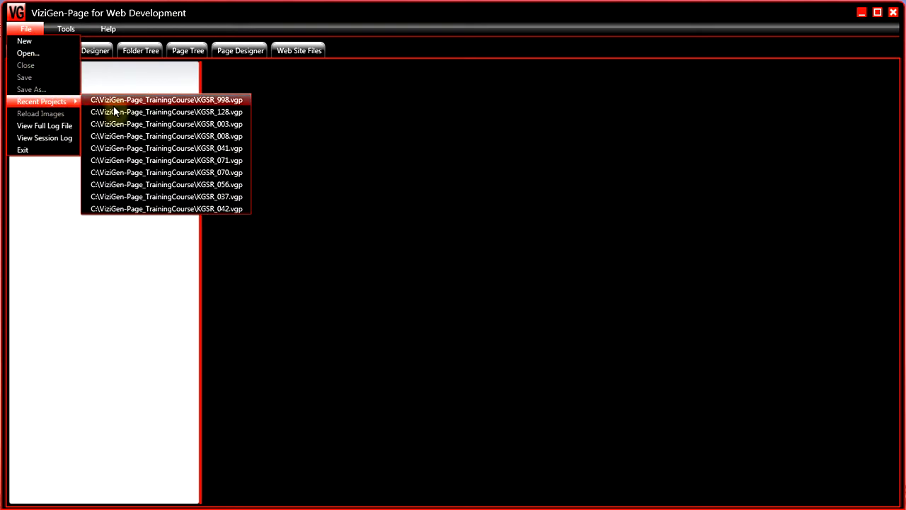
pyautogui.click(164, 113)
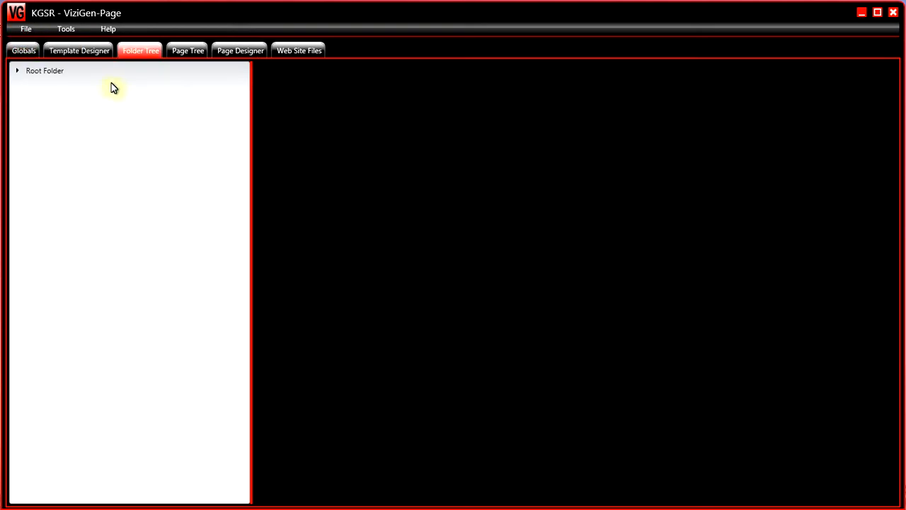
pyautogui.click(19, 72)
pyautogui.click(29, 99)
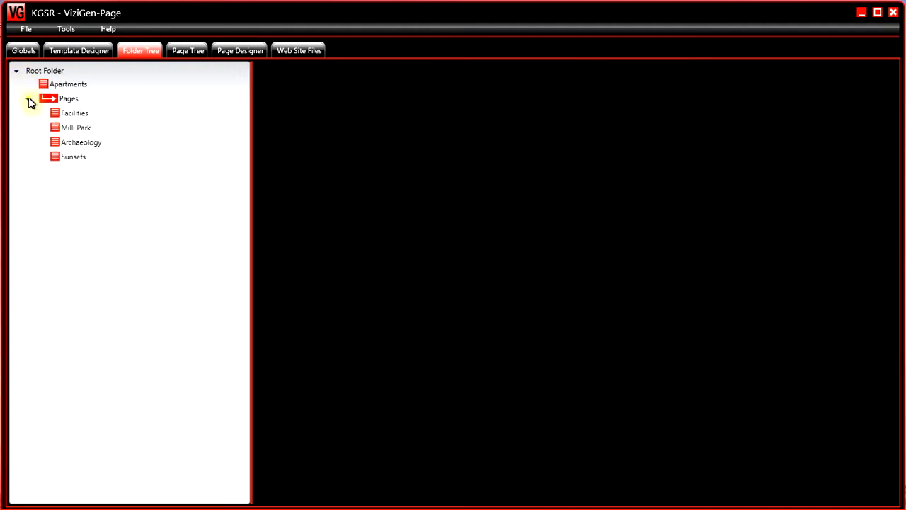
pyautogui.click(76, 144)
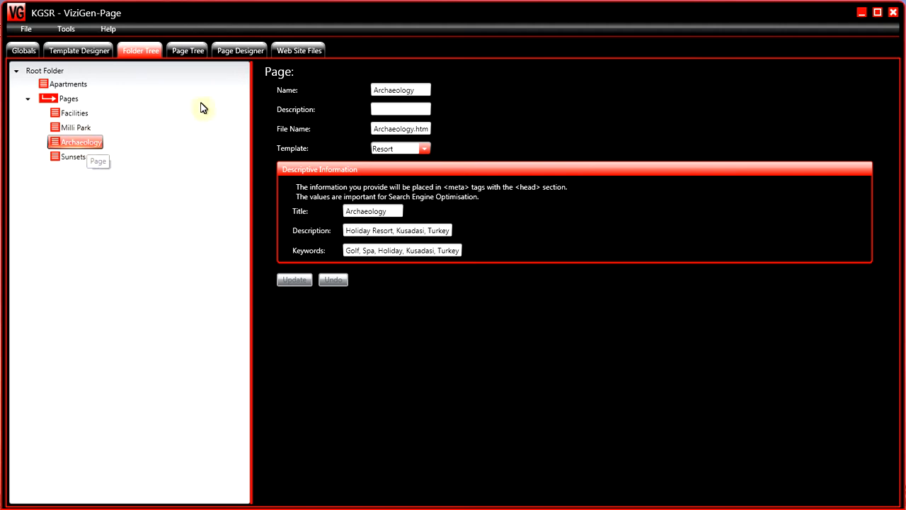
pyautogui.click(238, 50)
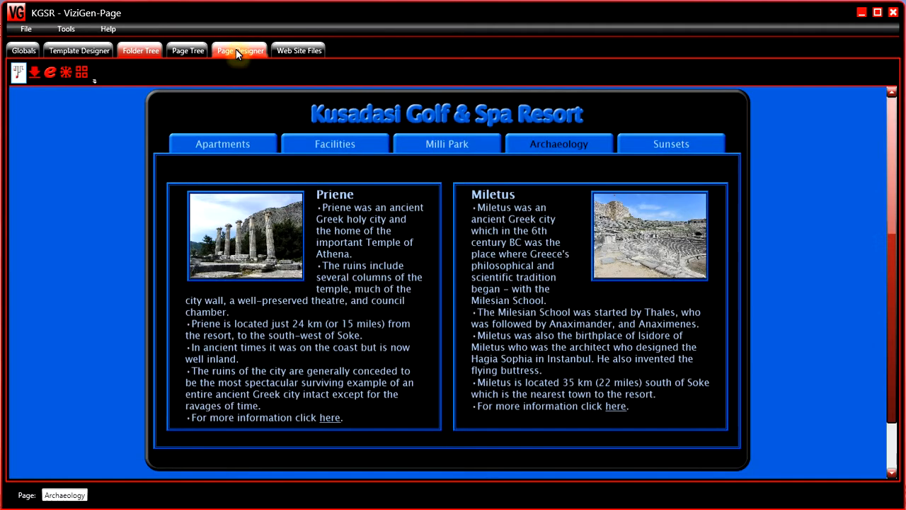
# Step: Cut the bulleted line "For more information click here." from the end of the Priene text box
pyautogui.click(50, 76)
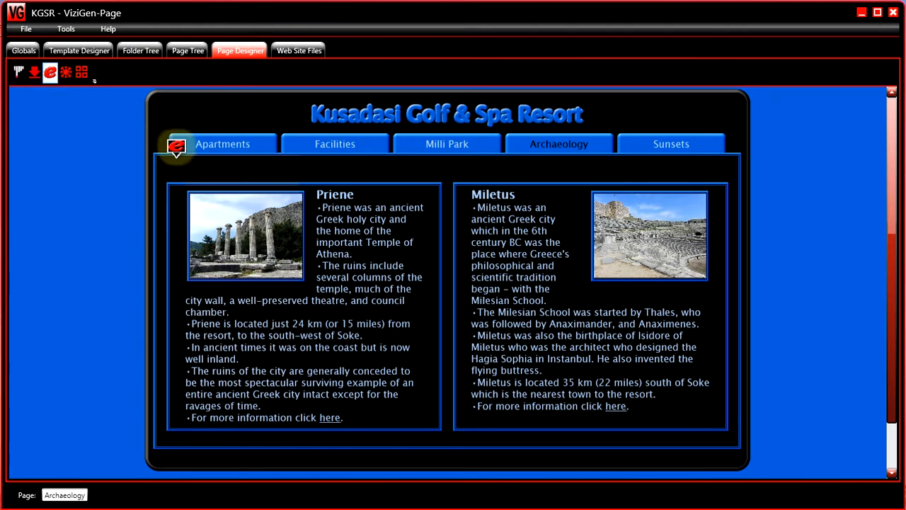
pyautogui.click(351, 263)
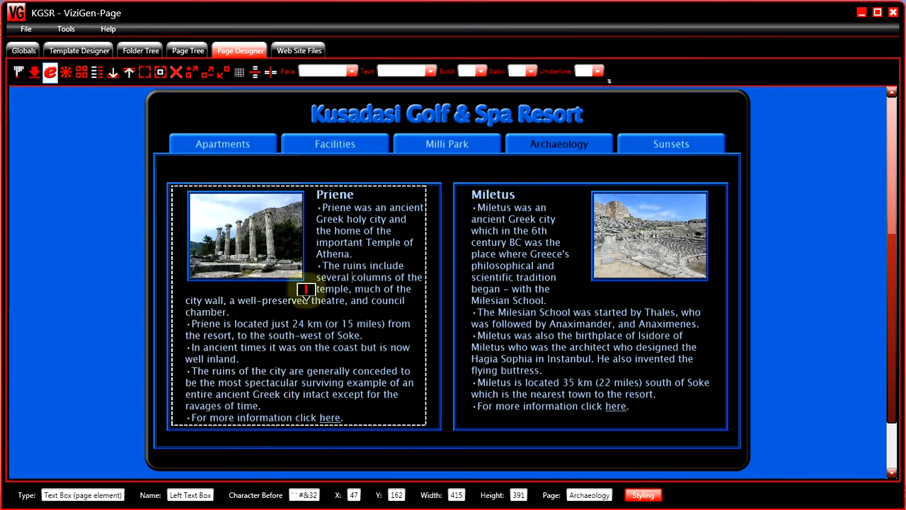
pyautogui.click(201, 404)
pyautogui.moveTo(202, 402); pyautogui.dragTo(344, 402)
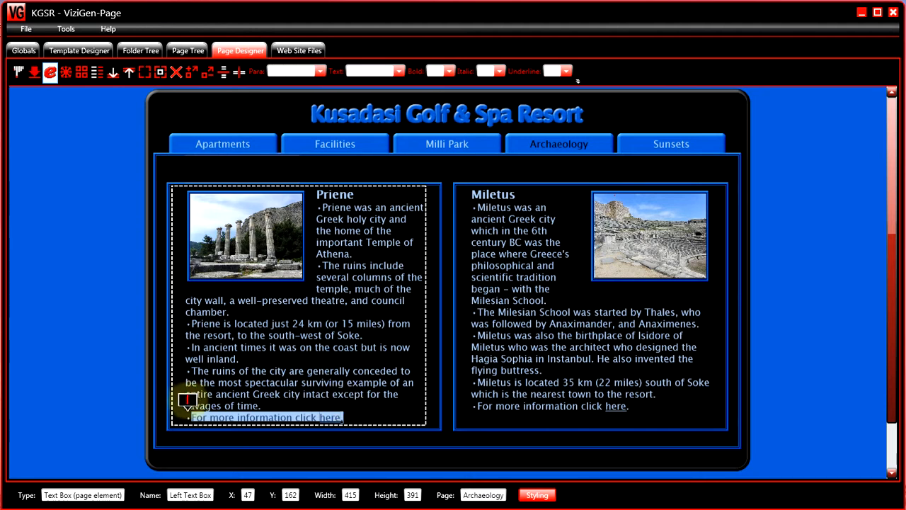
pyautogui.moveTo(193, 395); pyautogui.dragTo(343, 400)
pyautogui.hotkey('ctrl', 'c')
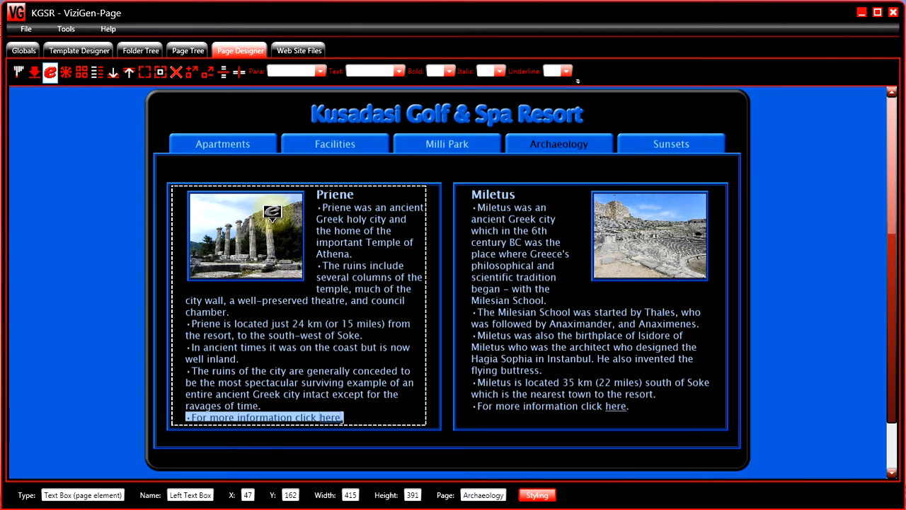
pyautogui.click(191, 75)
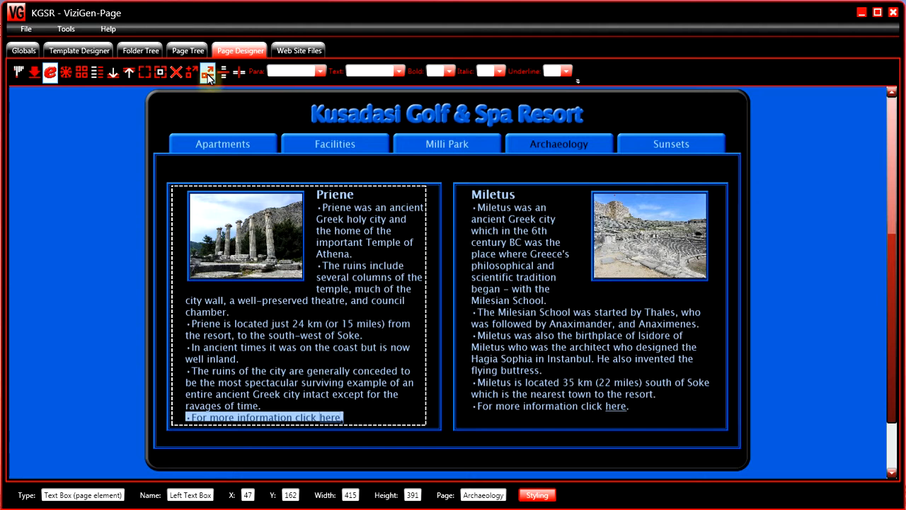
pyautogui.click(207, 74)
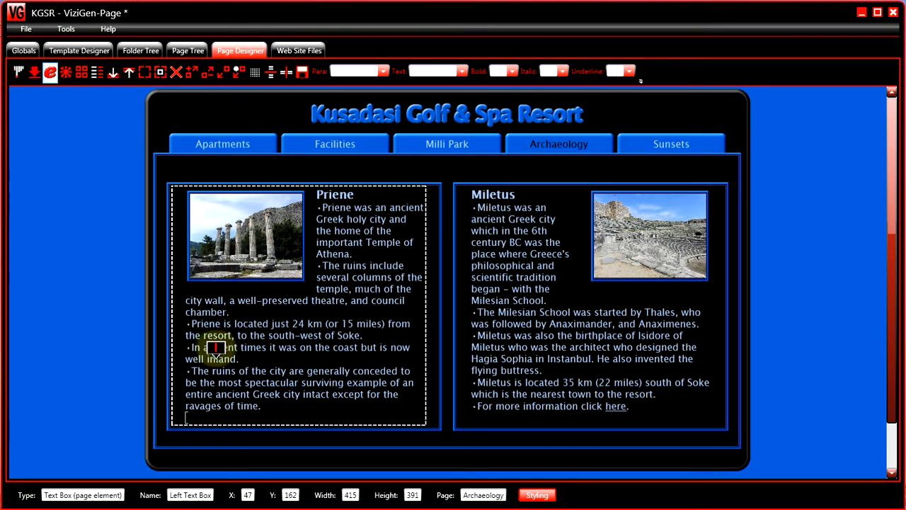
# Step: Paste the cut line on a new line at the end of the Miletus text box and add an empty line below it
pyautogui.click(197, 414)
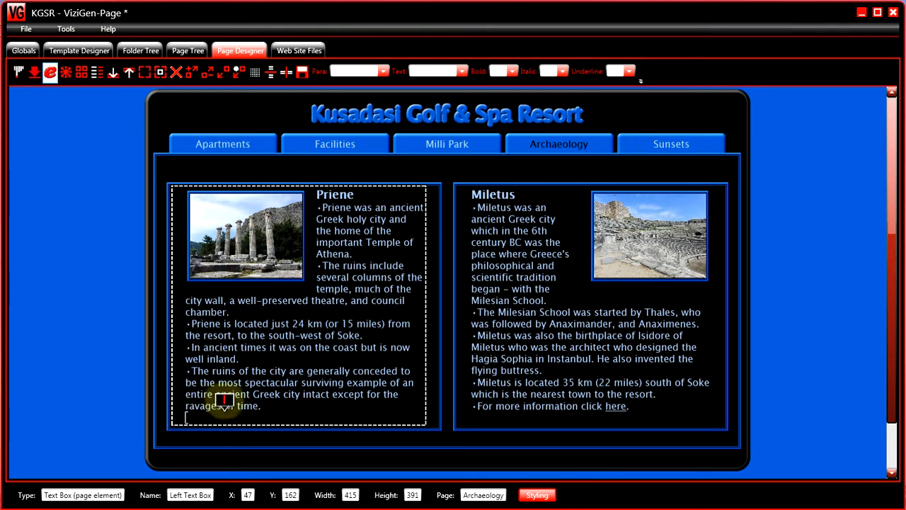
pyautogui.click(636, 389)
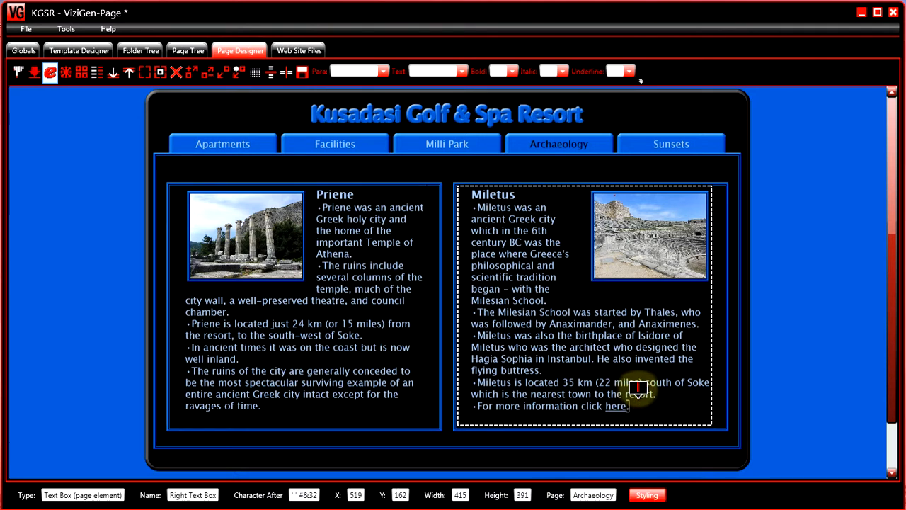
pyautogui.press('Return')
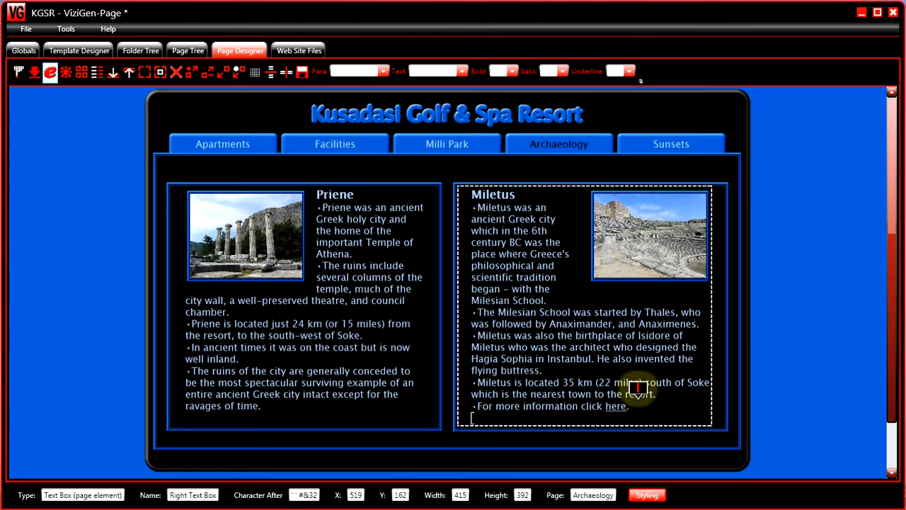
pyautogui.click(223, 74)
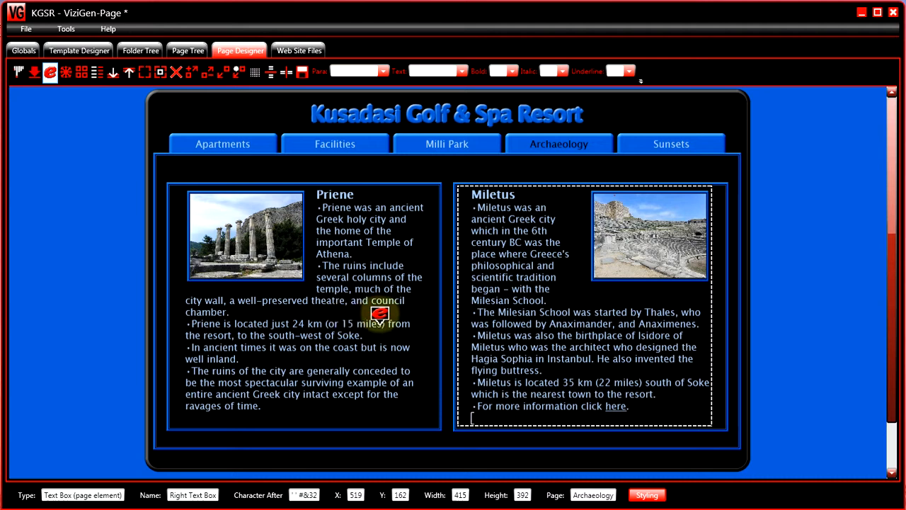
pyautogui.click(238, 73)
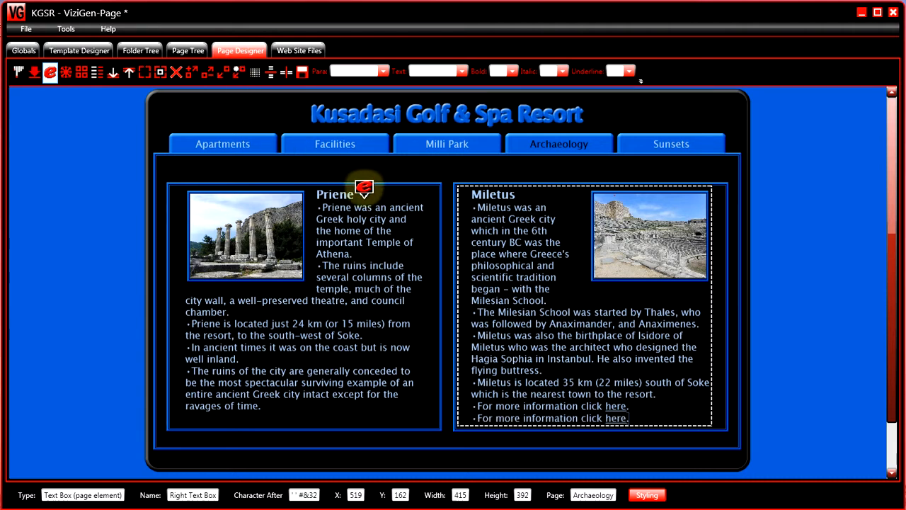
pyautogui.press('Return')
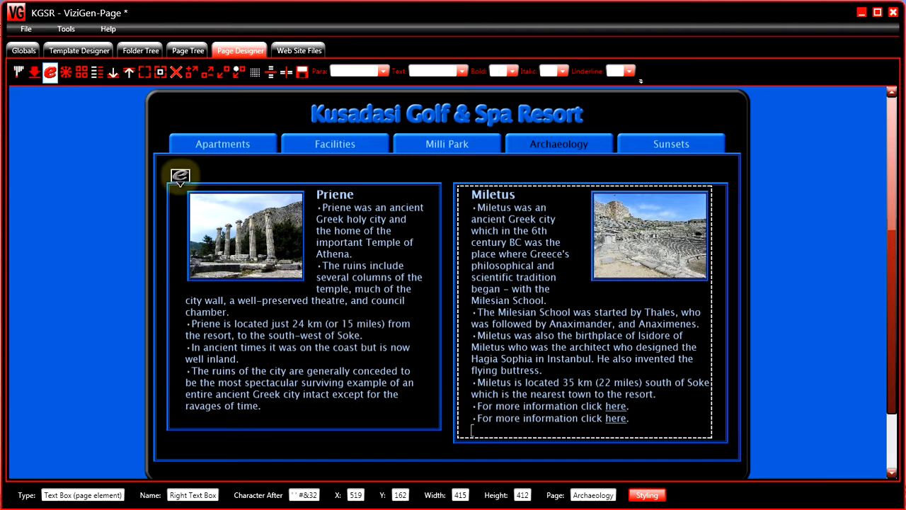
# Step: Duplicate the Pale Blue named colour by copying it to the clipboard and pasting it into Named Colours, and show the copy's properties
pyautogui.click(24, 50)
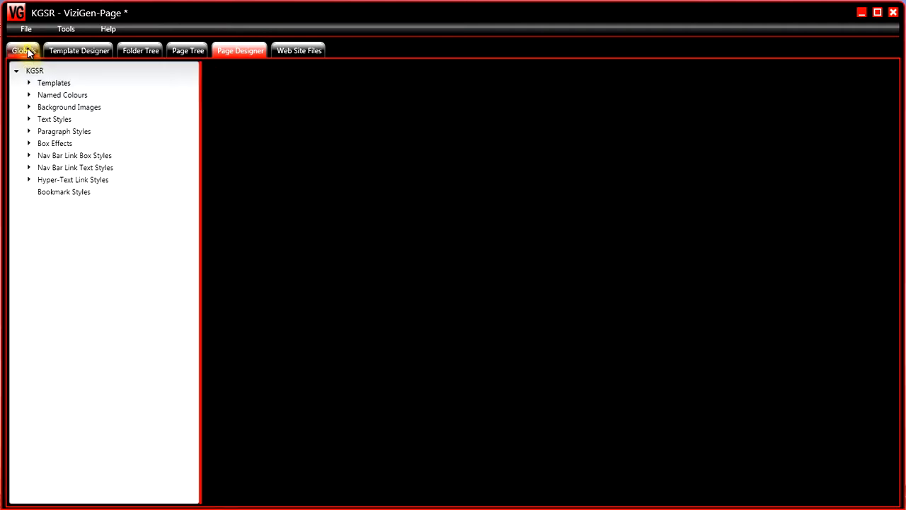
pyautogui.click(29, 96)
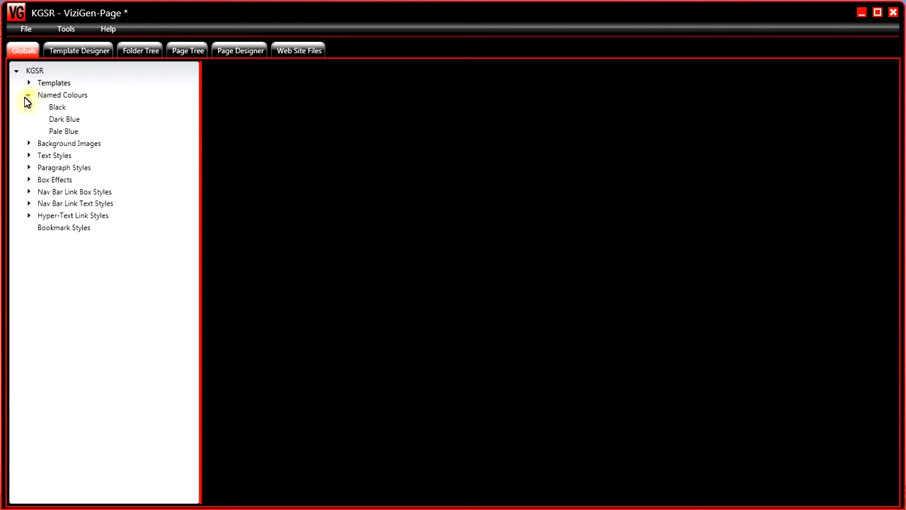
pyautogui.click(69, 133)
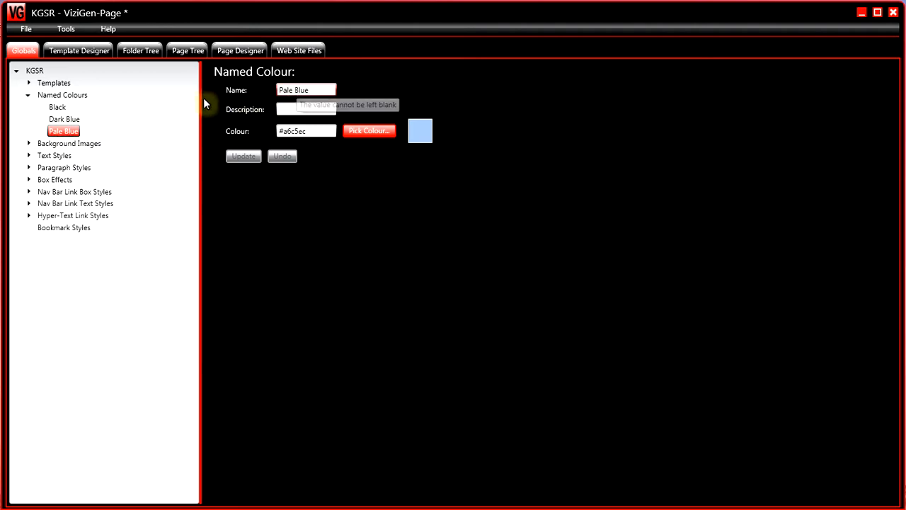
pyautogui.rightClick(69, 134)
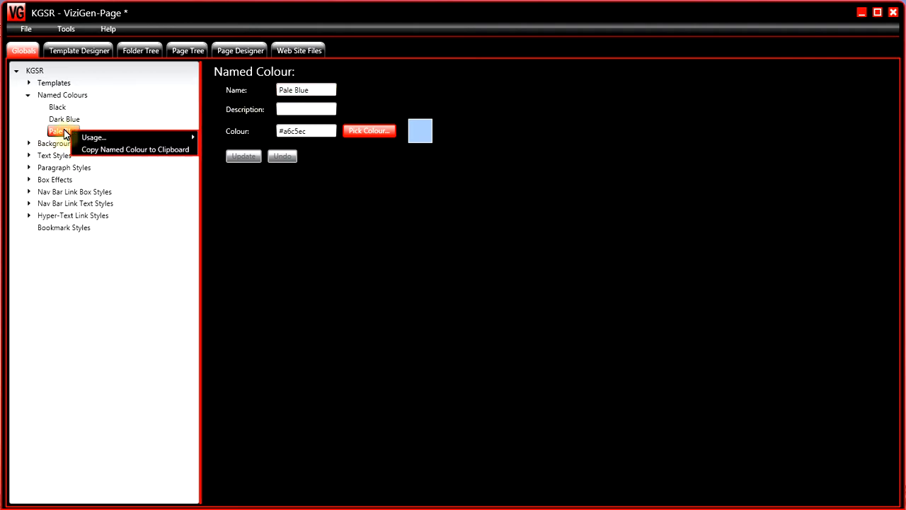
pyautogui.click(97, 151)
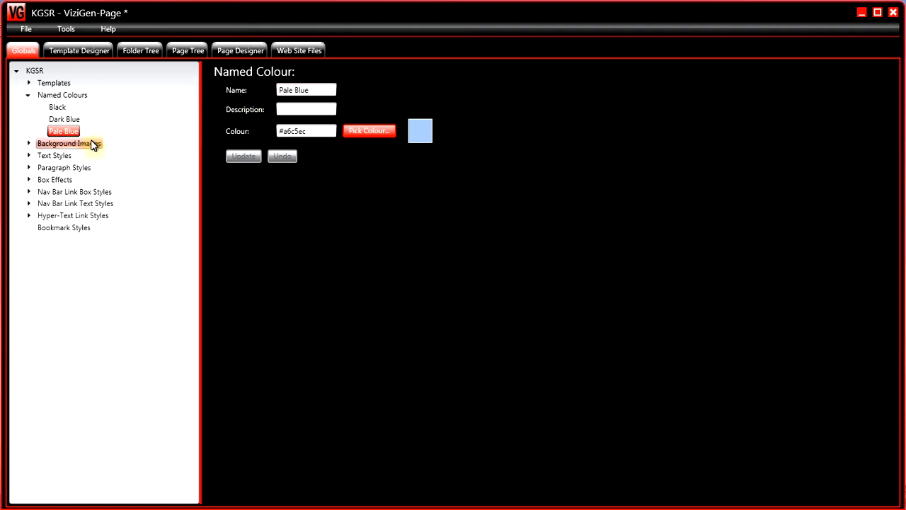
pyautogui.click(64, 97)
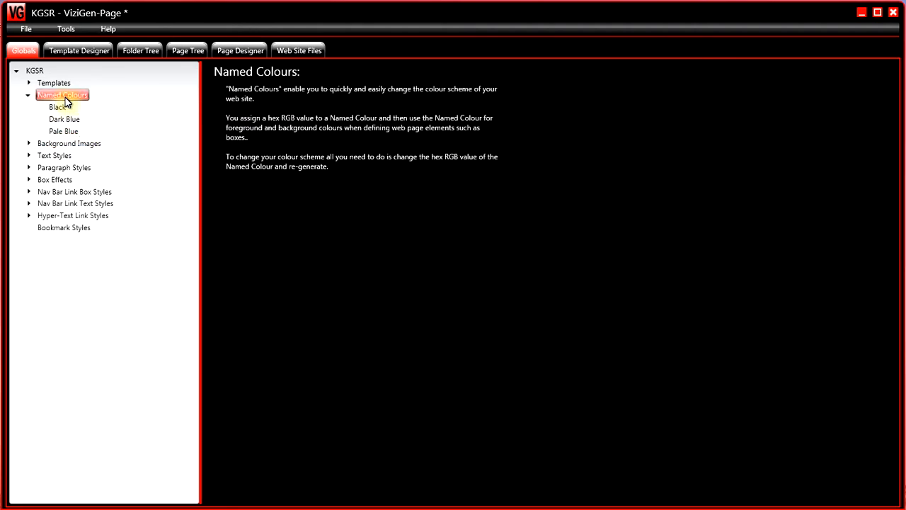
pyautogui.rightClick(65, 99)
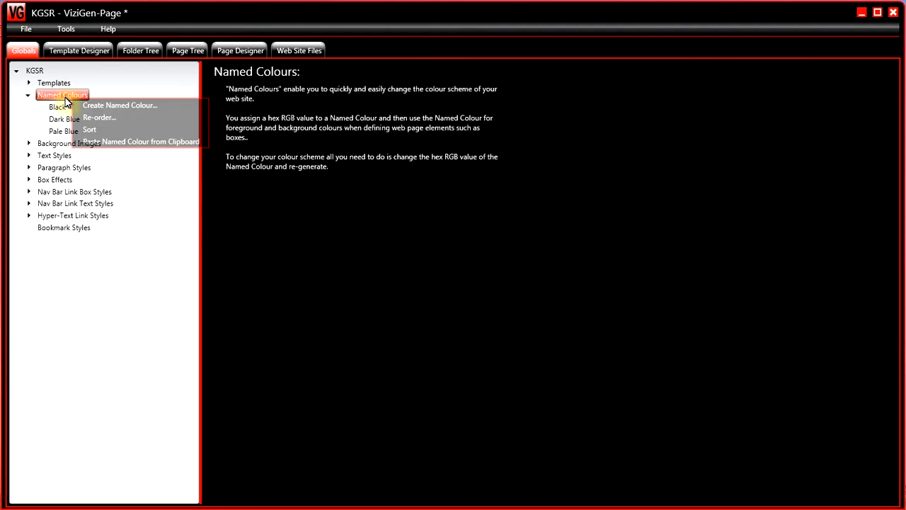
pyautogui.click(91, 143)
pyautogui.click(77, 144)
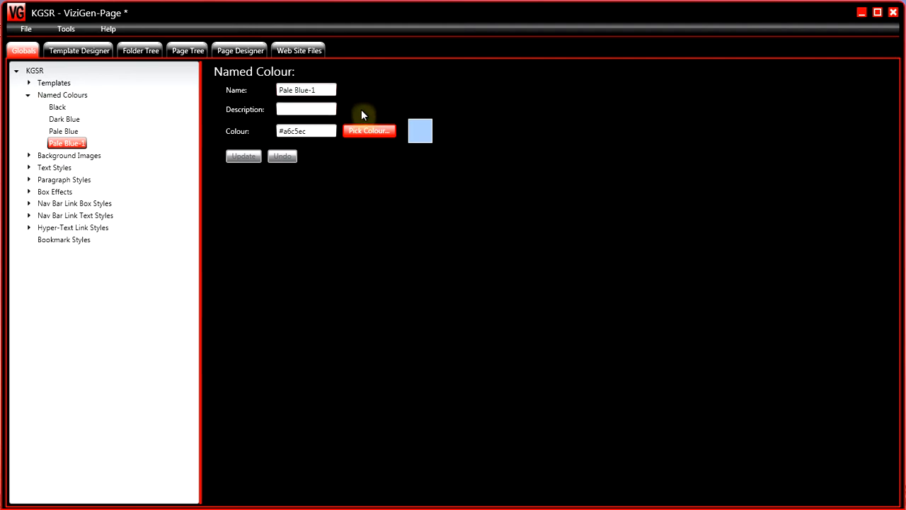
# Step: Duplicate the Resort template by copying it to the clipboard and pasting it into Templates, and show the copy's properties
pyautogui.click(28, 83)
pyautogui.click(56, 95)
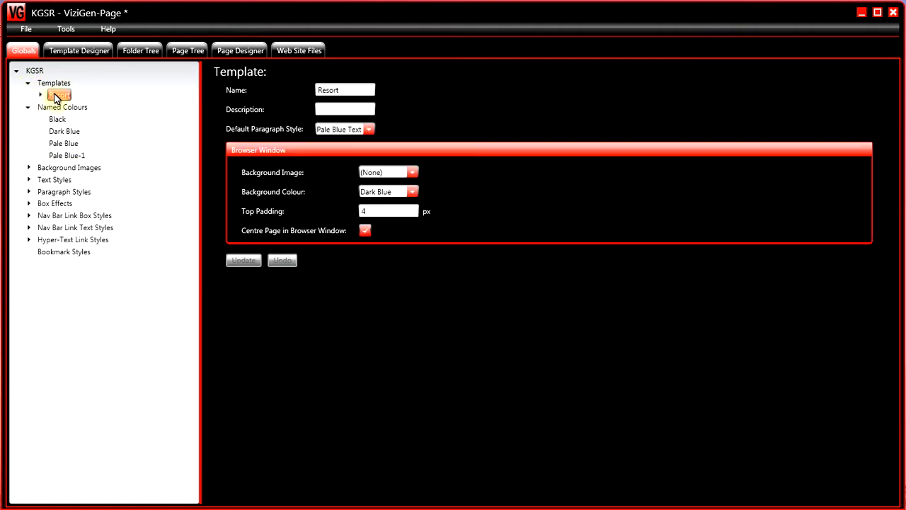
pyautogui.click(40, 95)
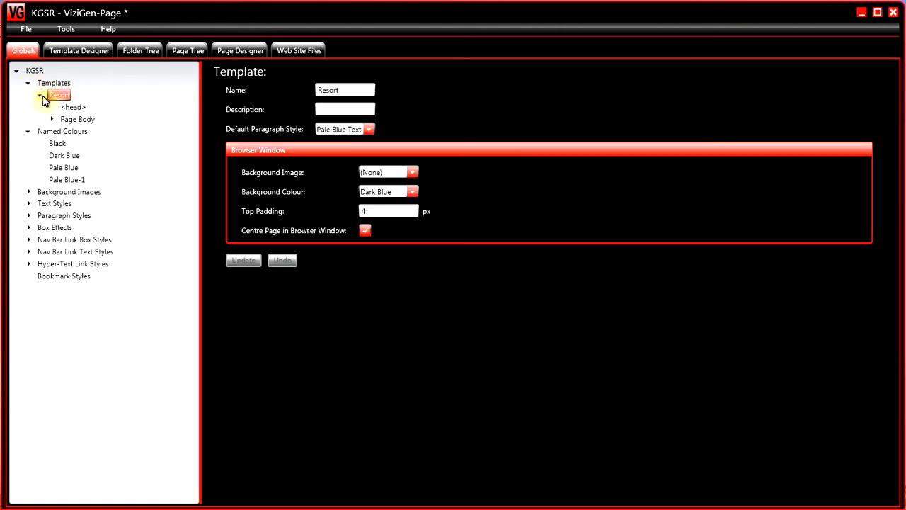
pyautogui.click(73, 50)
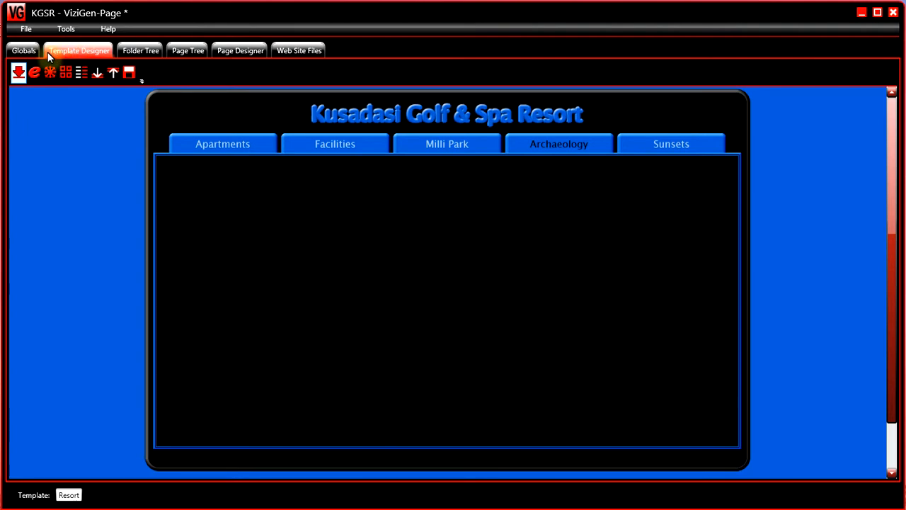
pyautogui.click(26, 54)
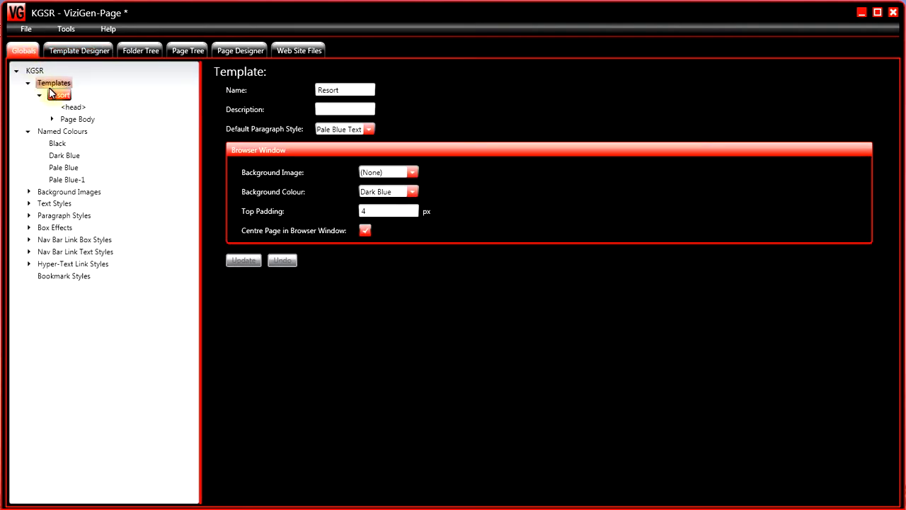
pyautogui.rightClick(59, 99)
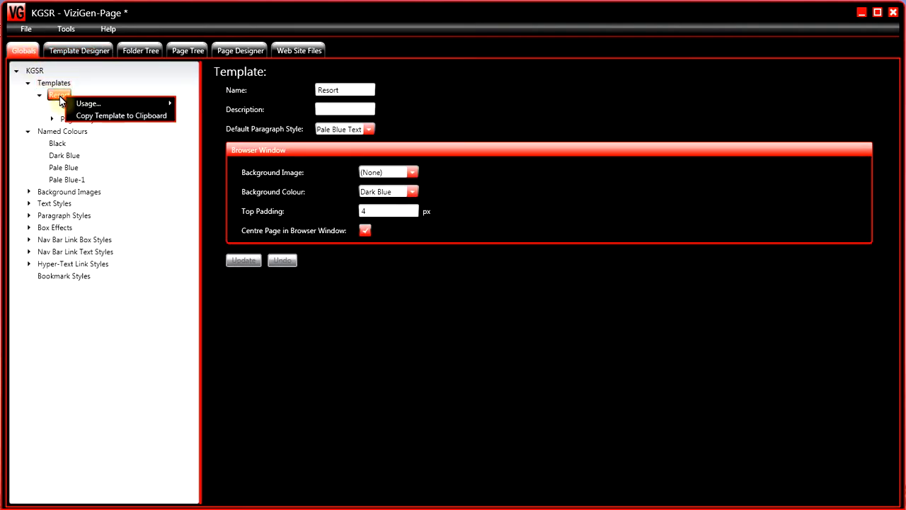
pyautogui.click(90, 116)
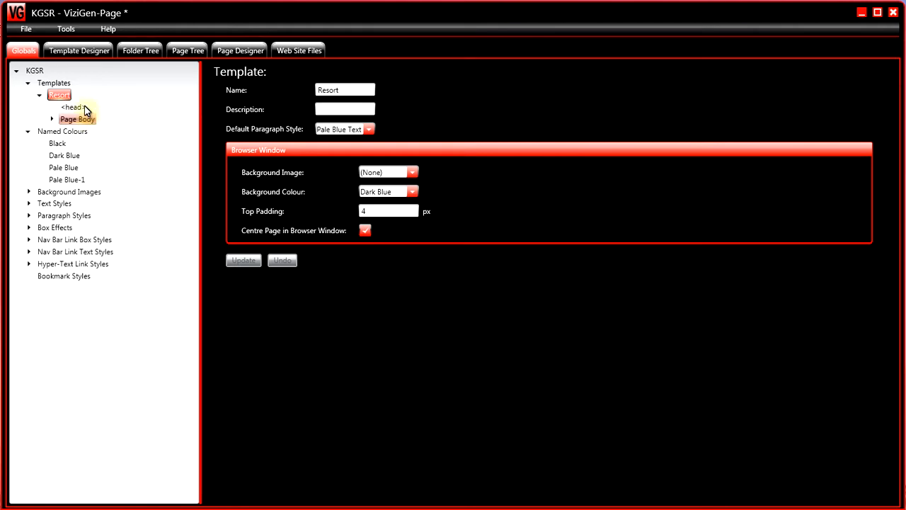
pyautogui.click(63, 85)
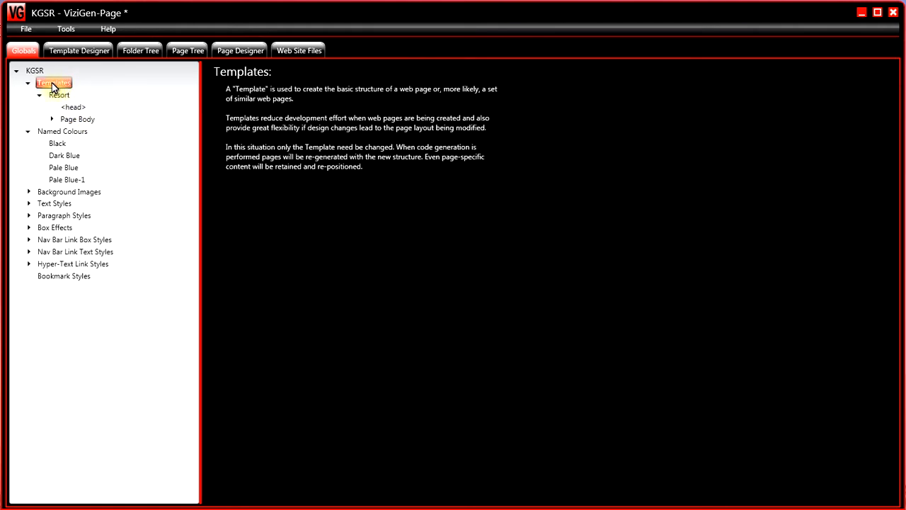
pyautogui.rightClick(54, 87)
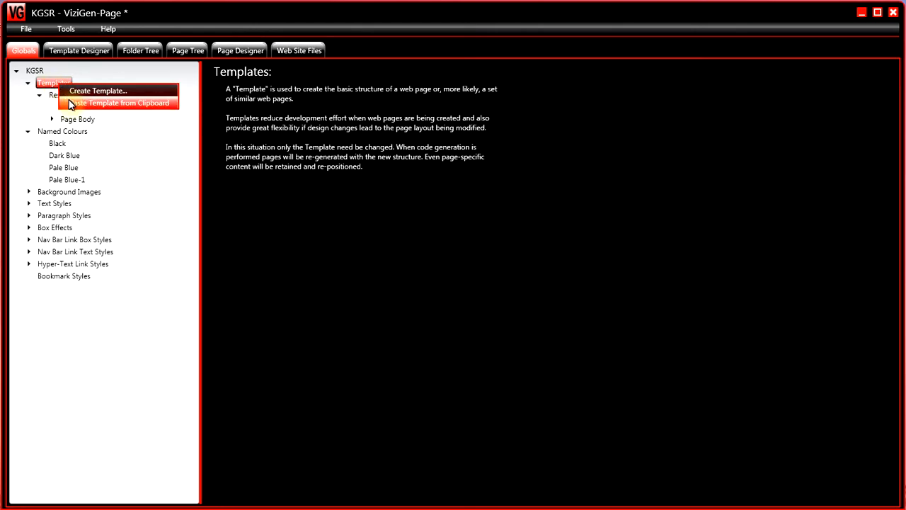
pyautogui.click(71, 103)
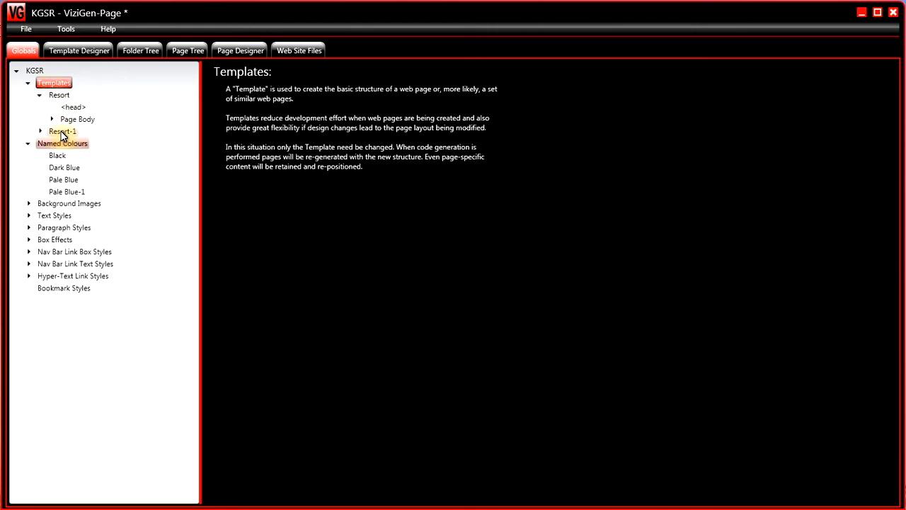
pyautogui.click(62, 133)
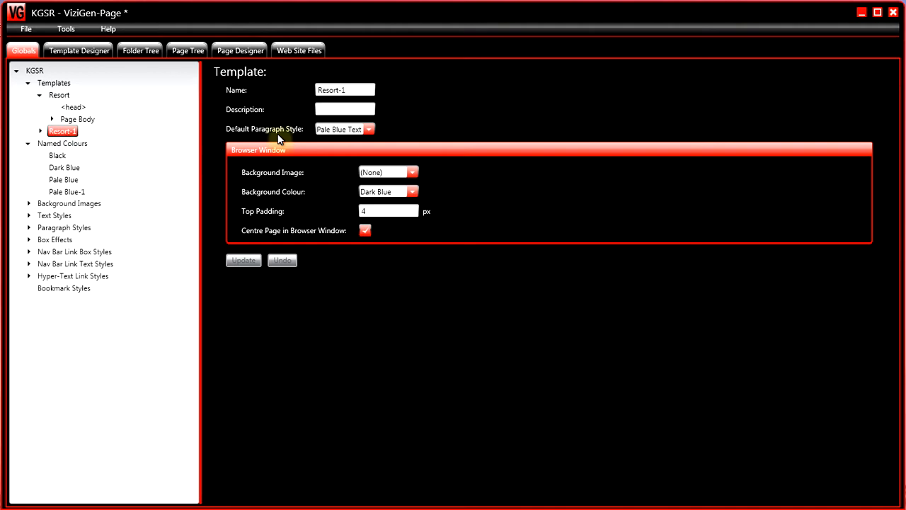
# Step: Set the Resort-1 template's background colour to Pale Blue, apply the change and preview the template in the Template Designer
pyautogui.click(412, 193)
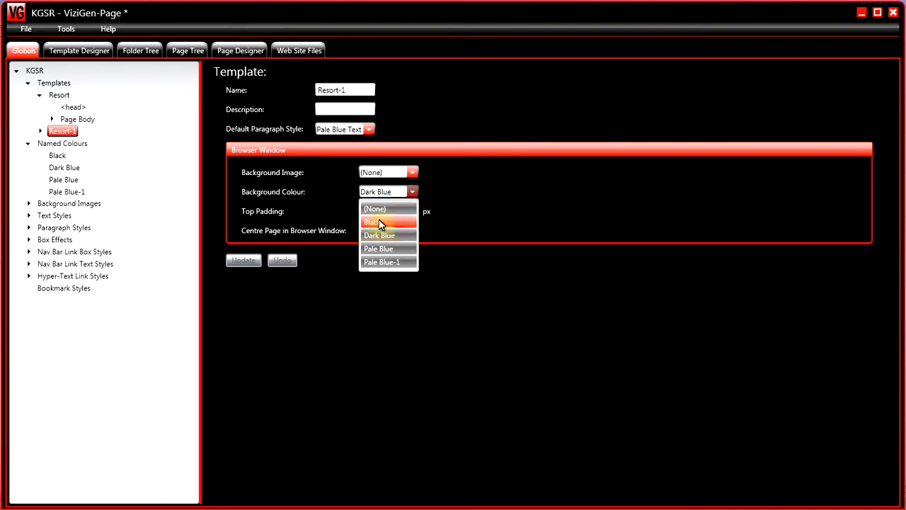
pyautogui.click(375, 248)
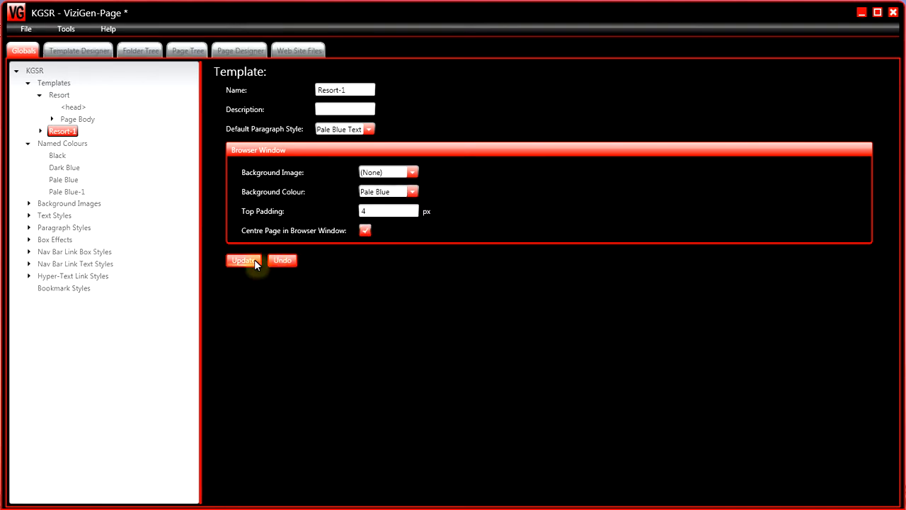
pyautogui.click(252, 260)
pyautogui.click(79, 50)
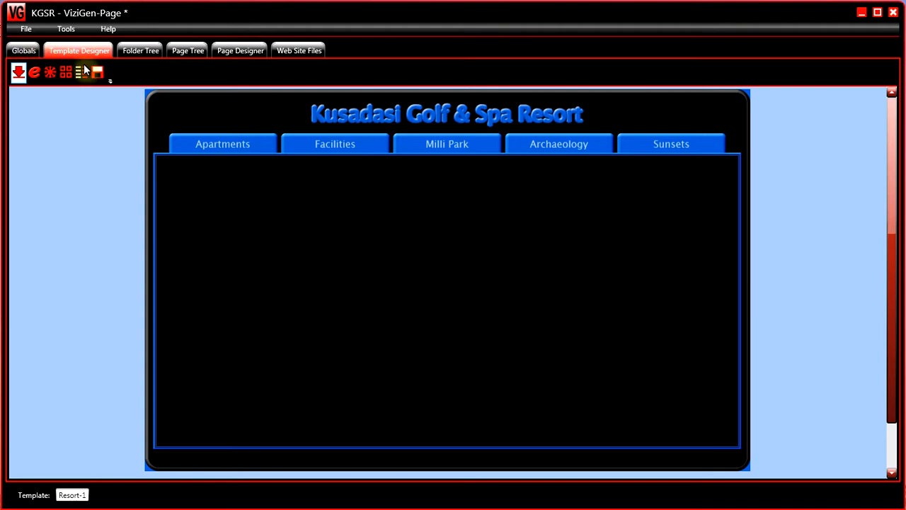
pyautogui.click(21, 52)
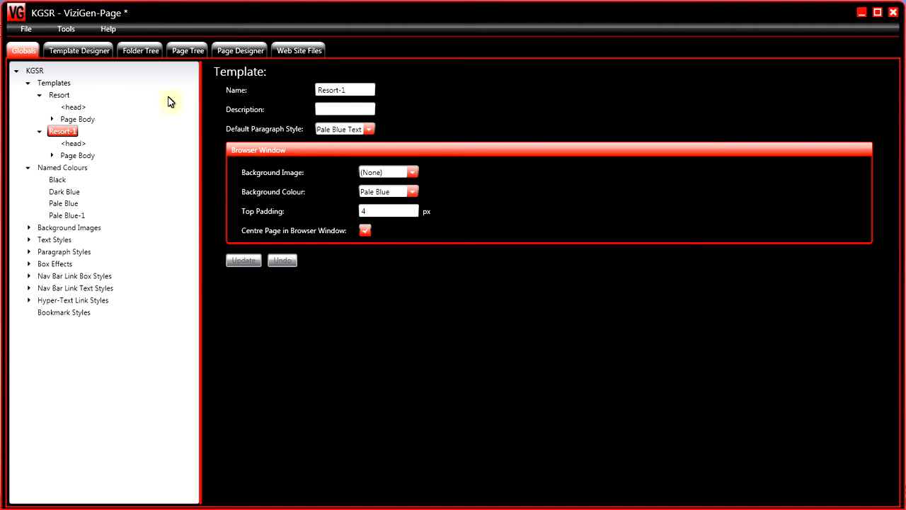
# Step: Display the Sunsets page from the Pages folder in the Page Designer
pyautogui.click(141, 51)
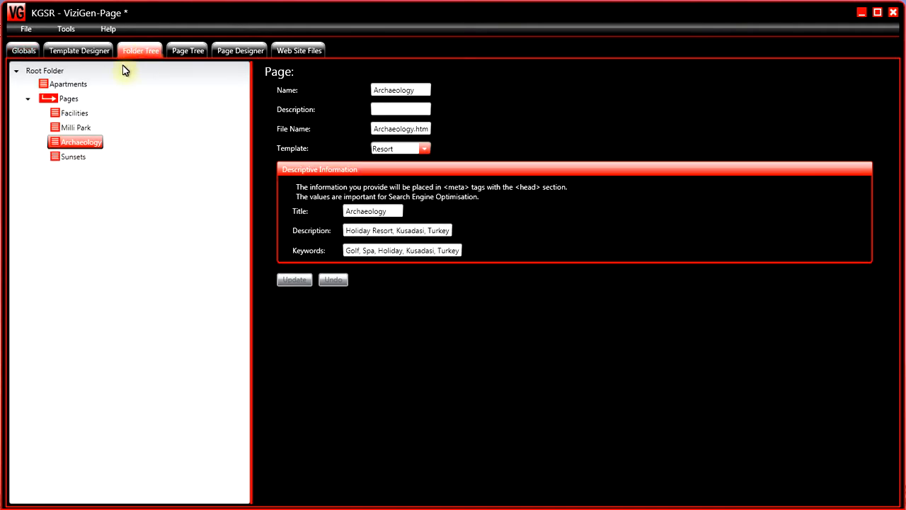
pyautogui.click(78, 157)
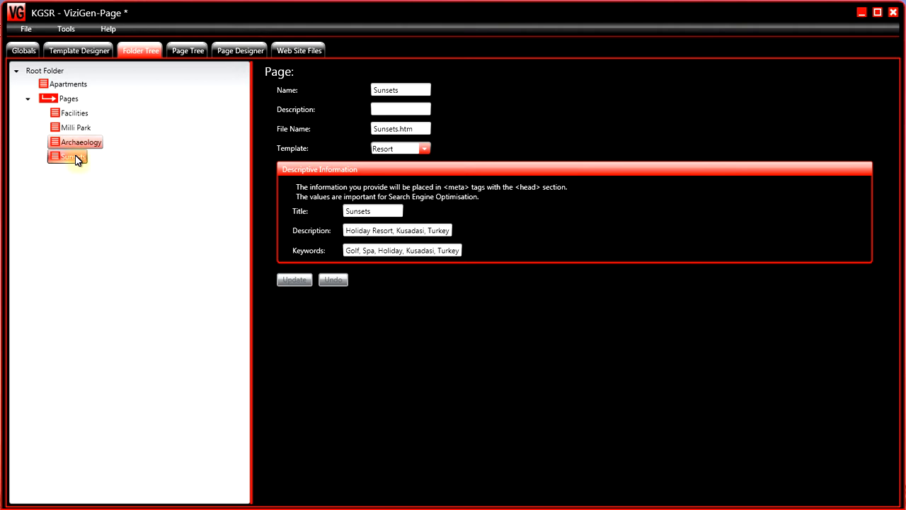
pyautogui.click(222, 50)
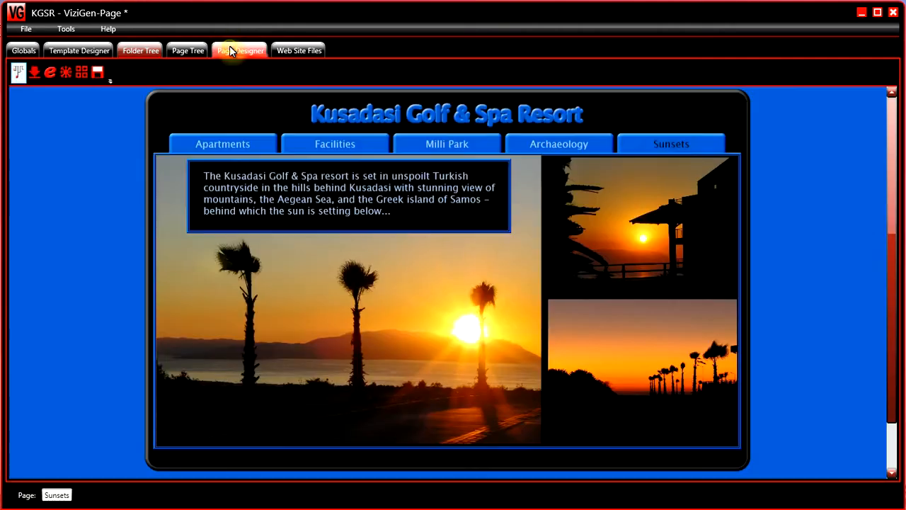
# Step: Duplicate the Sunsets page by copying it to the clipboard and pasting it into the Root Folder, and show the copy's properties
pyautogui.click(145, 50)
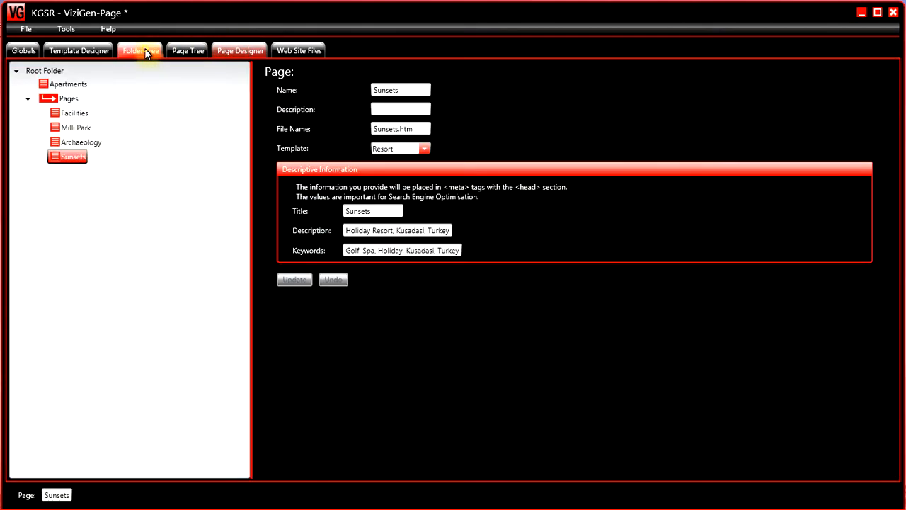
pyautogui.rightClick(74, 161)
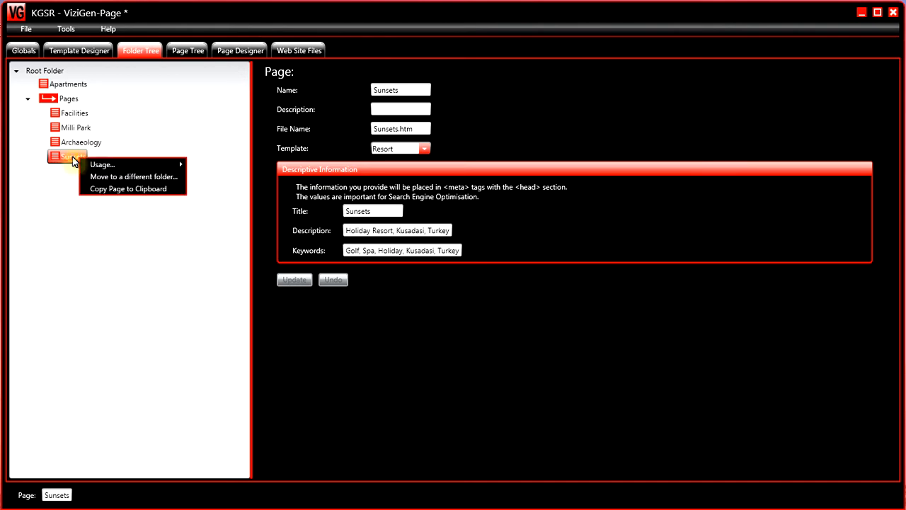
pyautogui.click(108, 189)
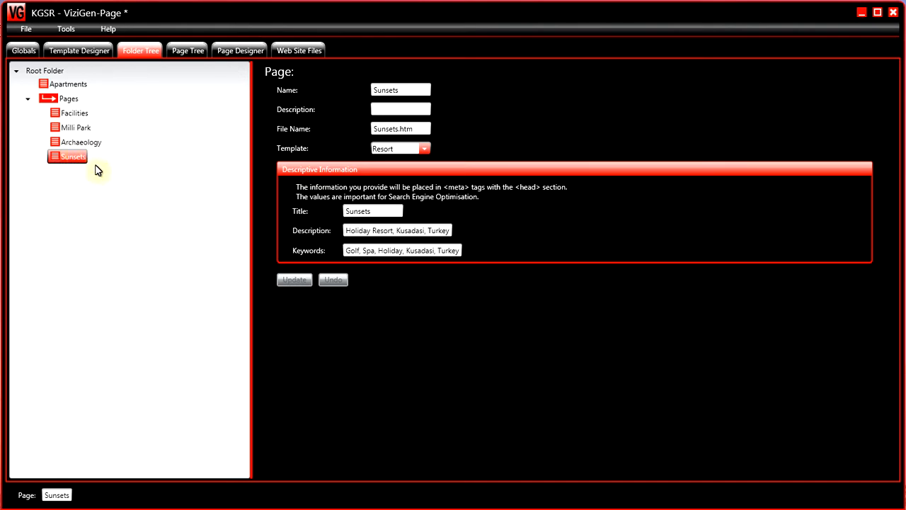
pyautogui.click(57, 73)
pyautogui.rightClick(57, 73)
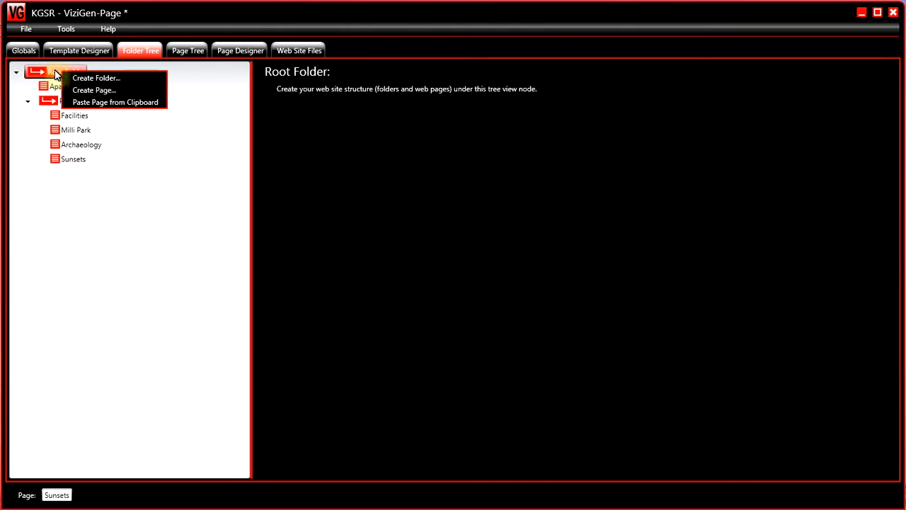
pyautogui.click(106, 103)
pyautogui.click(73, 106)
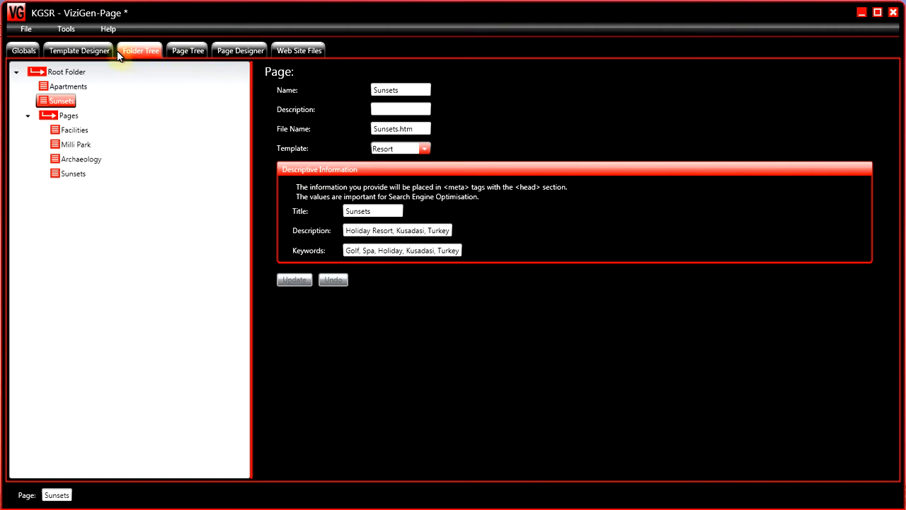
# Step: Switch the Template Designer from the Resort-1 template to the original Resort template
pyautogui.click(87, 50)
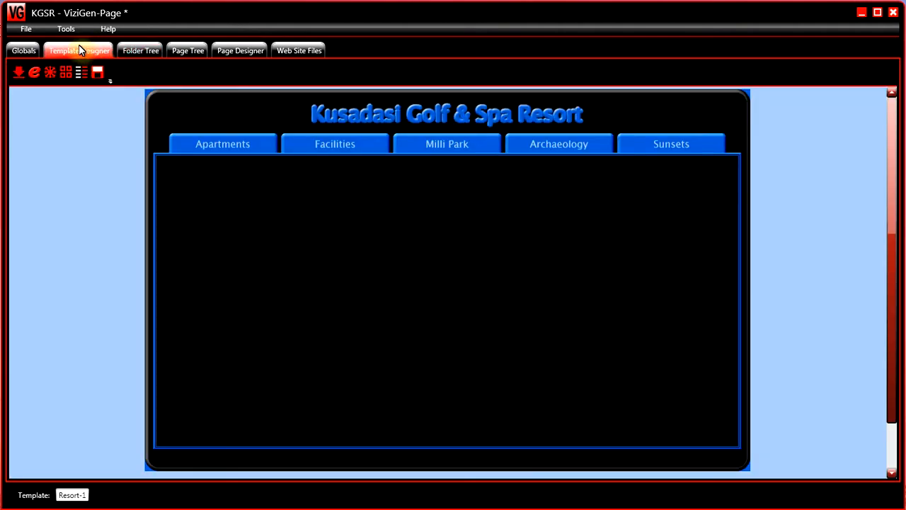
pyautogui.click(23, 51)
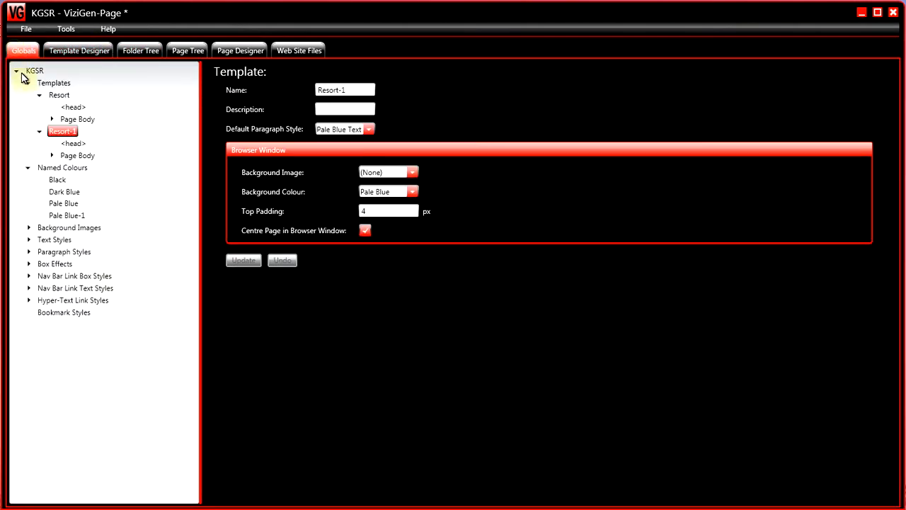
pyautogui.click(44, 84)
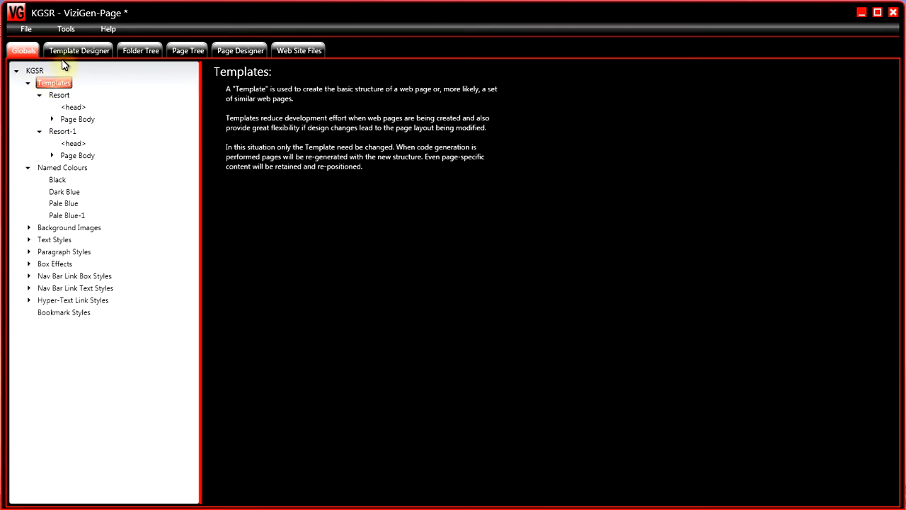
pyautogui.click(59, 95)
pyautogui.click(75, 52)
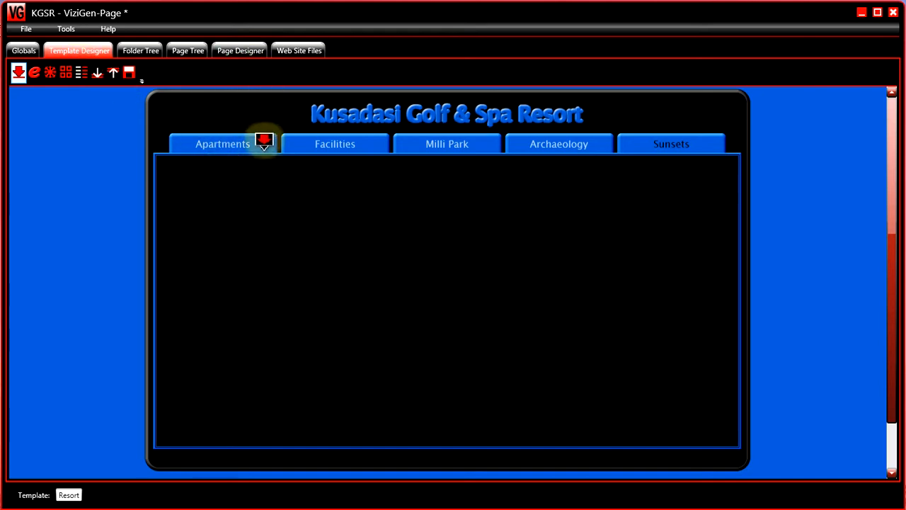
# Step: Copy the Apartments link, paste it into the Tabbed Nav Bar and move the copy into the content area at about X 122, Y 134
pyautogui.click(194, 126)
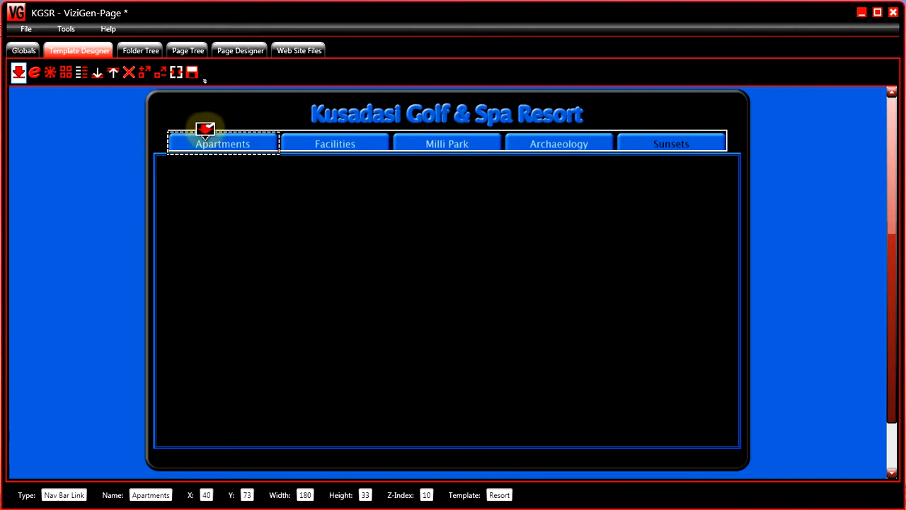
pyautogui.click(143, 73)
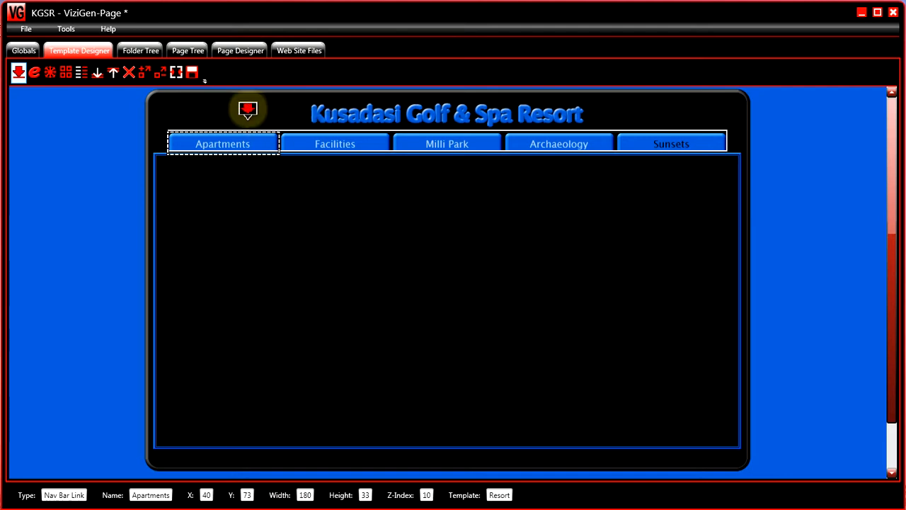
pyautogui.click(97, 72)
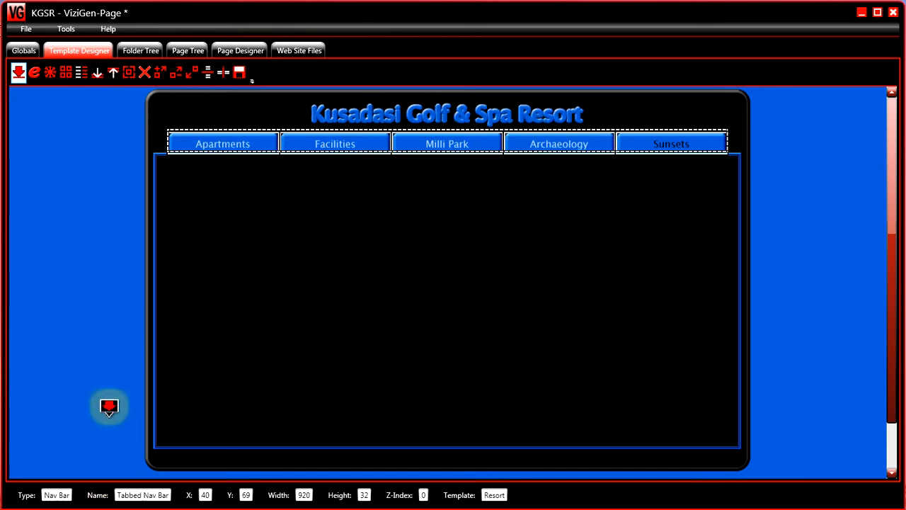
pyautogui.click(191, 74)
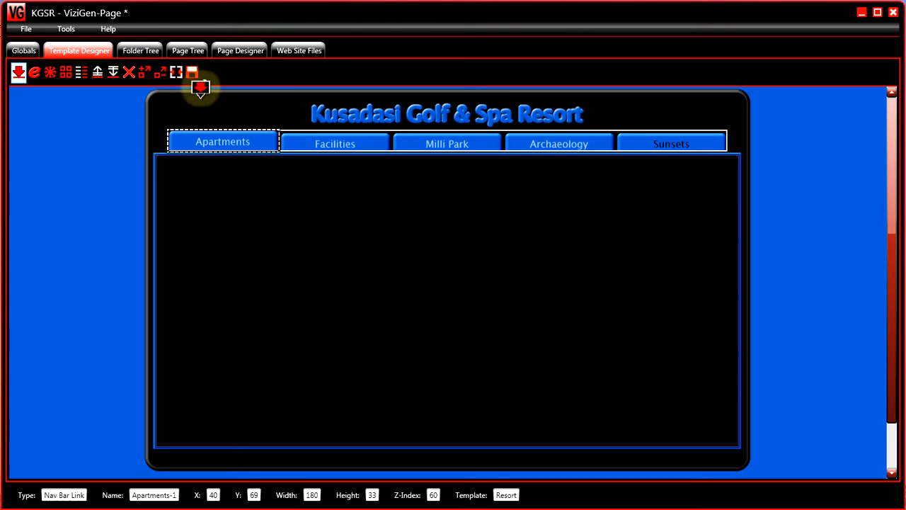
pyautogui.click(50, 71)
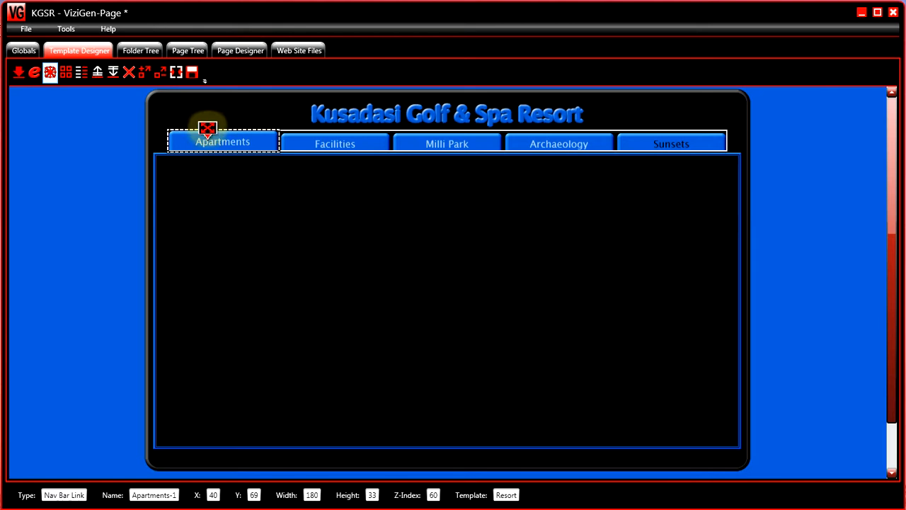
pyautogui.moveTo(206, 126); pyautogui.dragTo(256, 165)
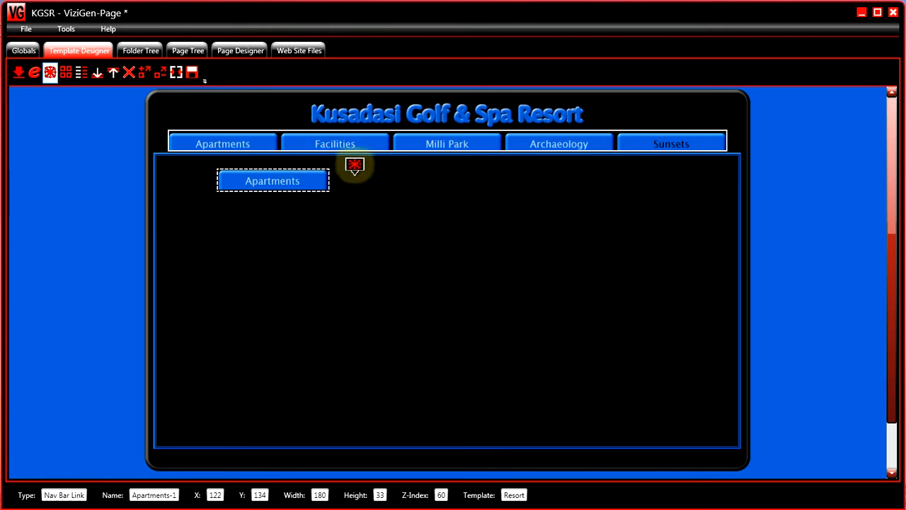
# Step: Copy the Archaeology link, paste it into the Tabbed Nav Bar and move the copy below the Milli Park link, at about X 411, Y 129
pyautogui.click(538, 134)
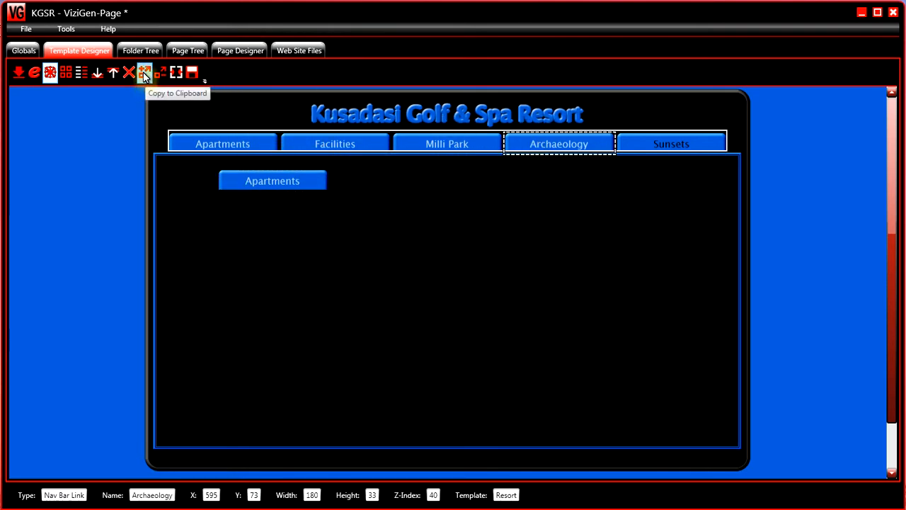
pyautogui.click(98, 74)
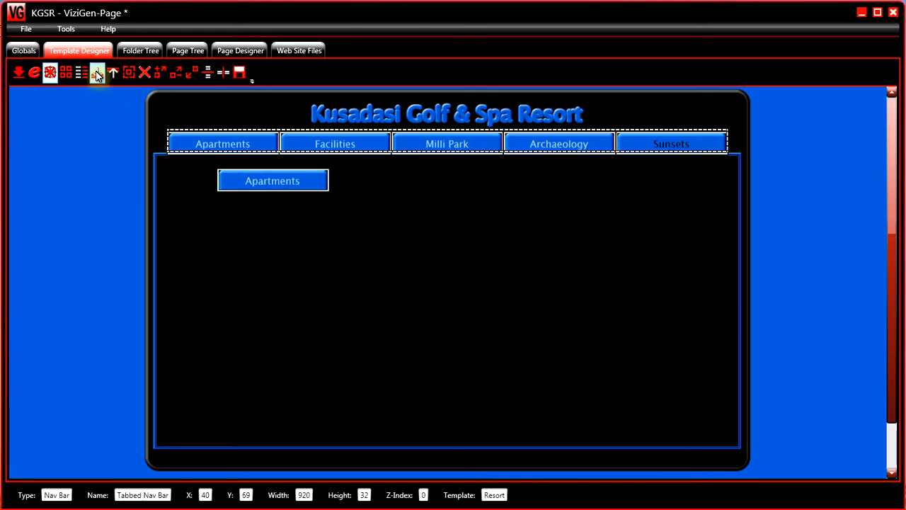
pyautogui.moveTo(98, 74); pyautogui.dragTo(178, 134)
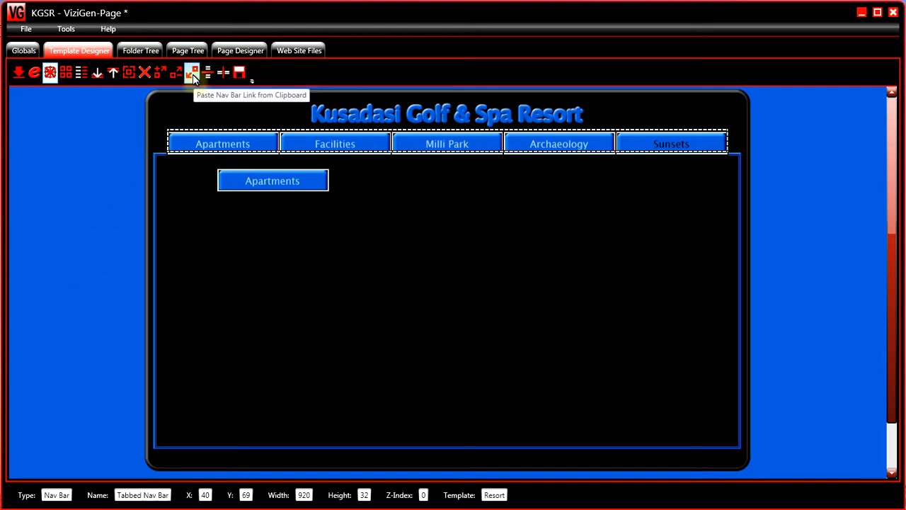
pyautogui.click(193, 74)
pyautogui.moveTo(193, 74); pyautogui.dragTo(227, 133)
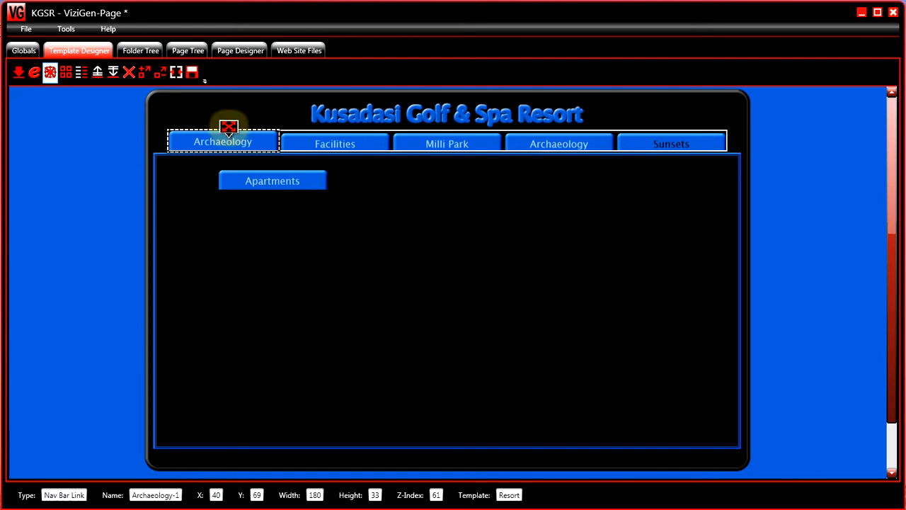
pyautogui.moveTo(228, 133); pyautogui.dragTo(469, 167)
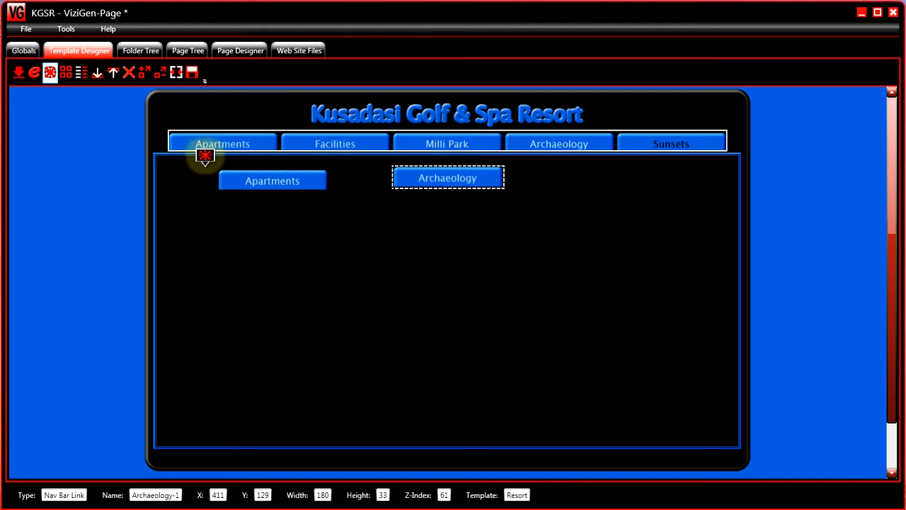
# Step: Delete the copied Apartments-1 and Archaeology-1 nav bar links from the Resort template
pyautogui.click(239, 177)
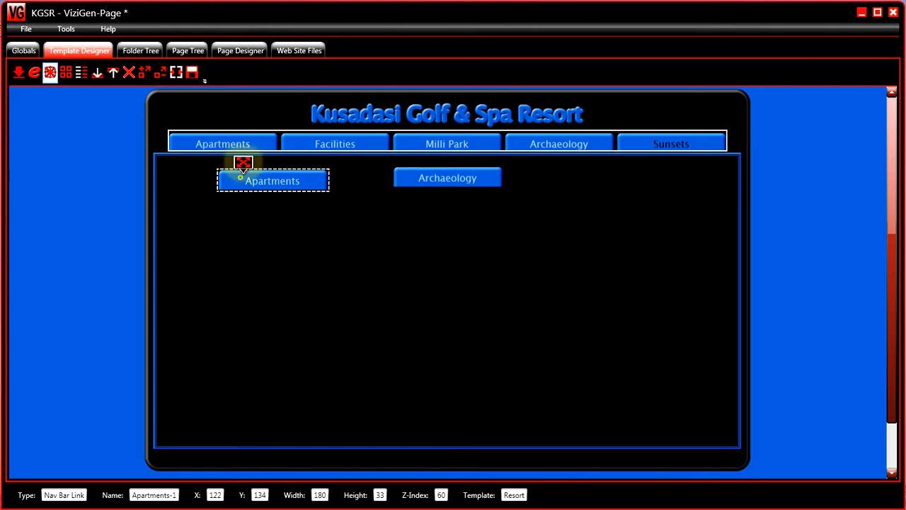
pyautogui.click(129, 73)
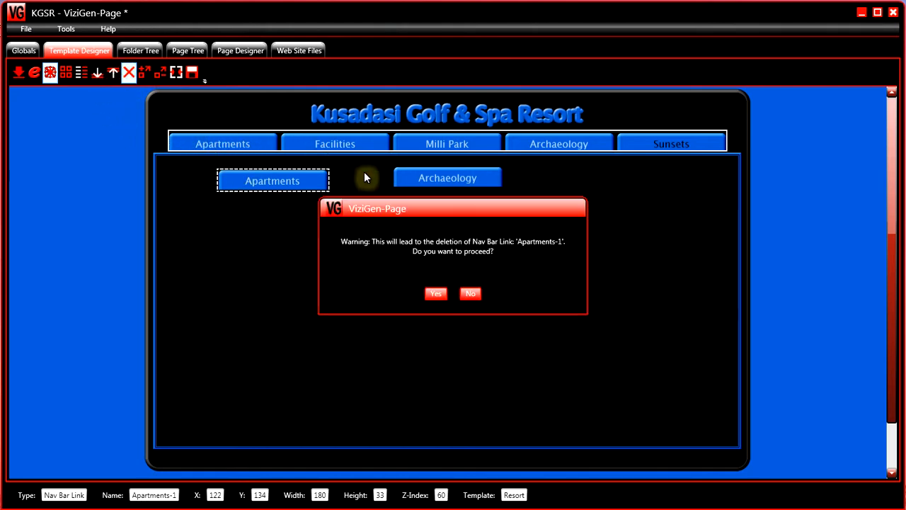
pyautogui.click(435, 294)
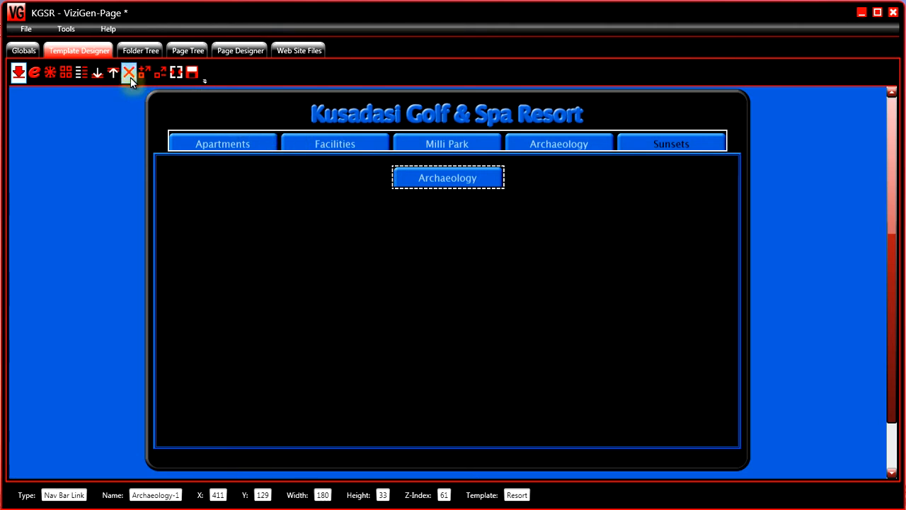
pyautogui.click(129, 75)
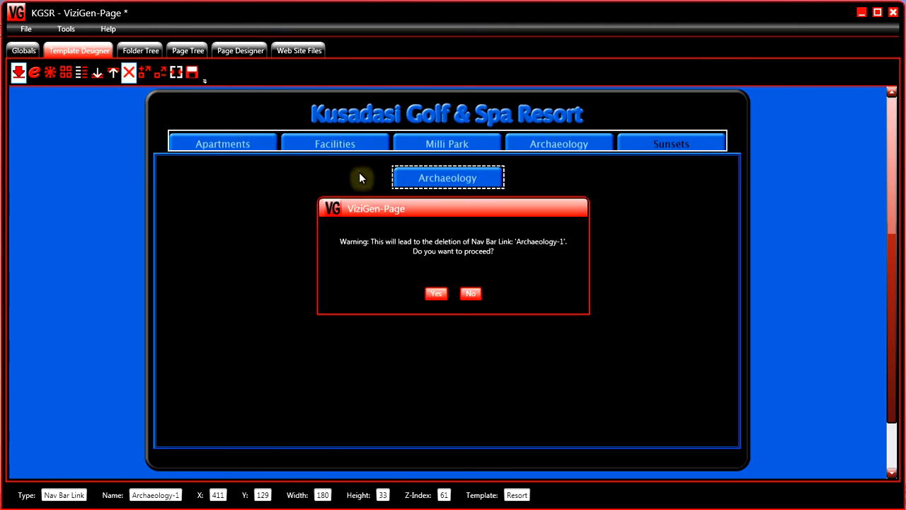
pyautogui.click(440, 296)
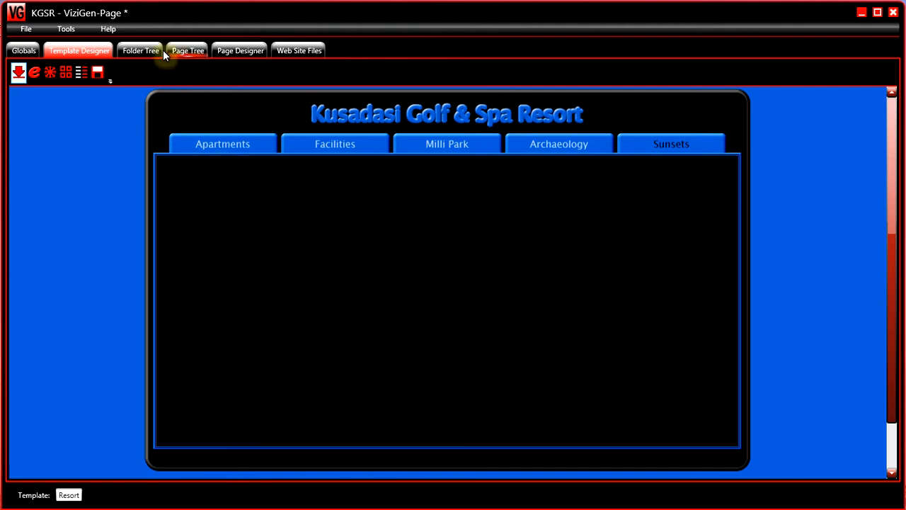
# Step: Create a page in the Pages folder with name x, file name x and the Resort template
pyautogui.click(133, 51)
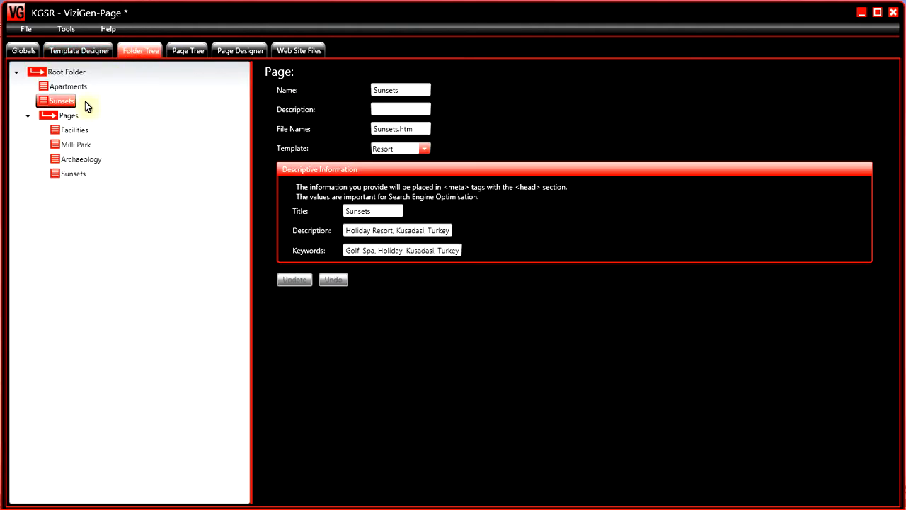
pyautogui.click(67, 117)
pyautogui.rightClick(66, 118)
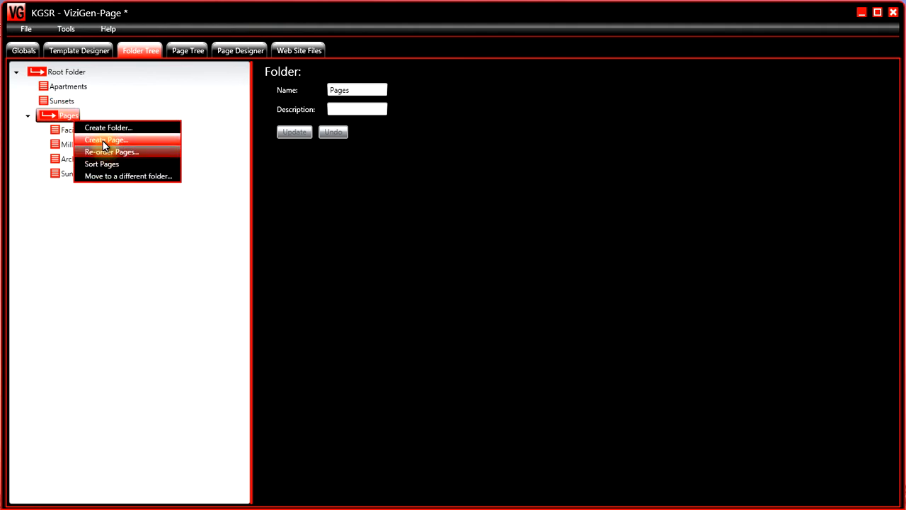
pyautogui.click(110, 140)
pyautogui.click(379, 89)
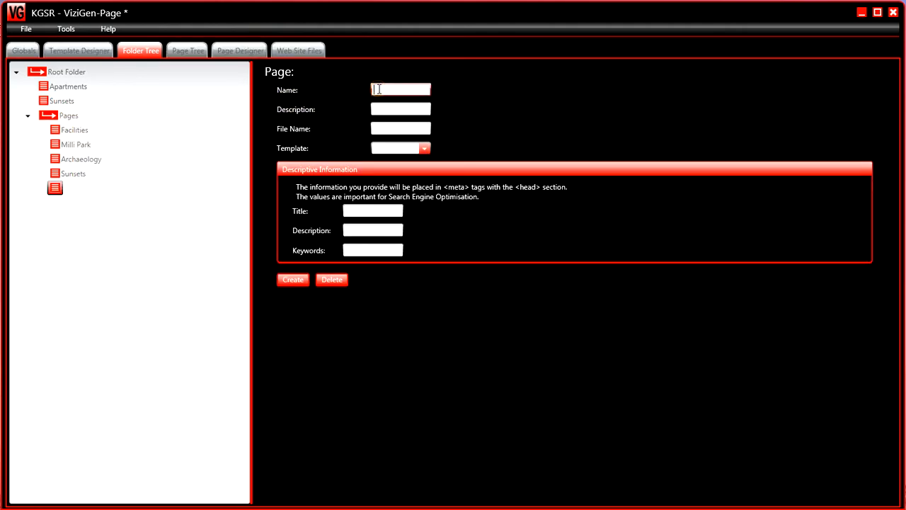
pyautogui.write('x')
pyautogui.click(386, 128)
pyautogui.write('x')
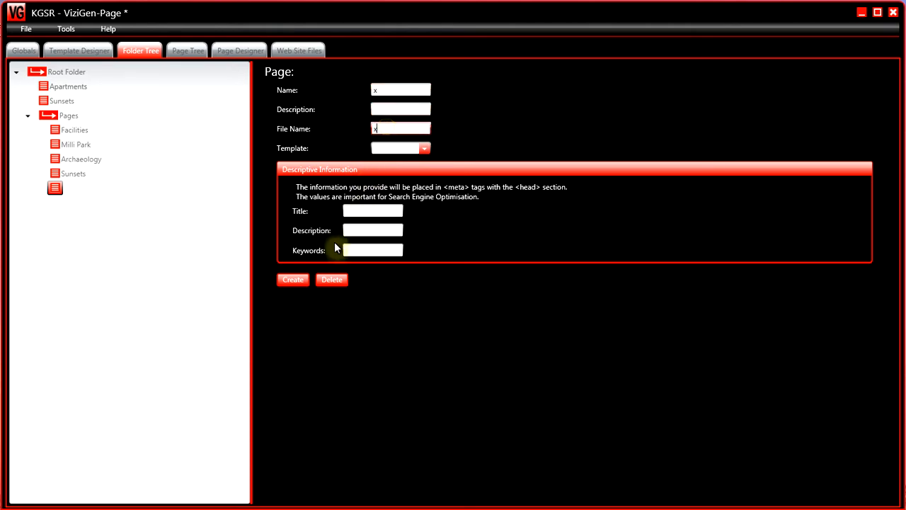
pyautogui.click(300, 283)
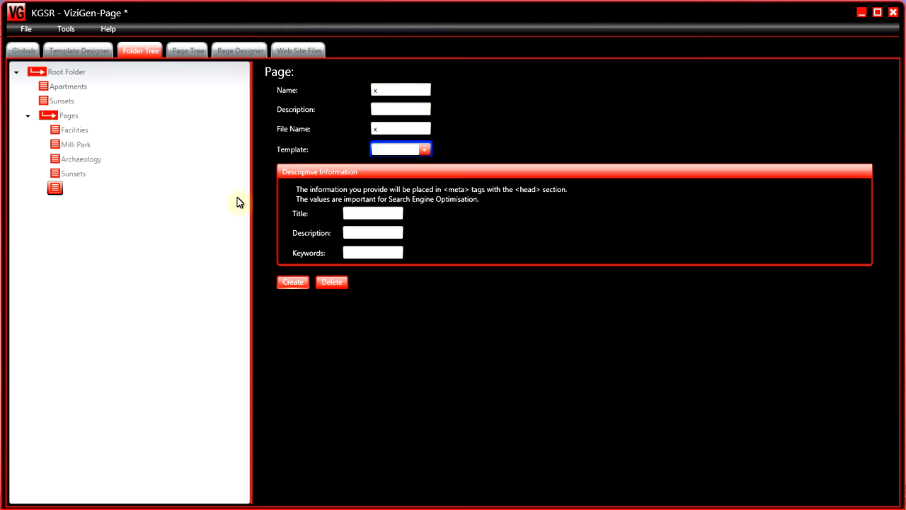
pyautogui.click(424, 151)
pyautogui.click(392, 167)
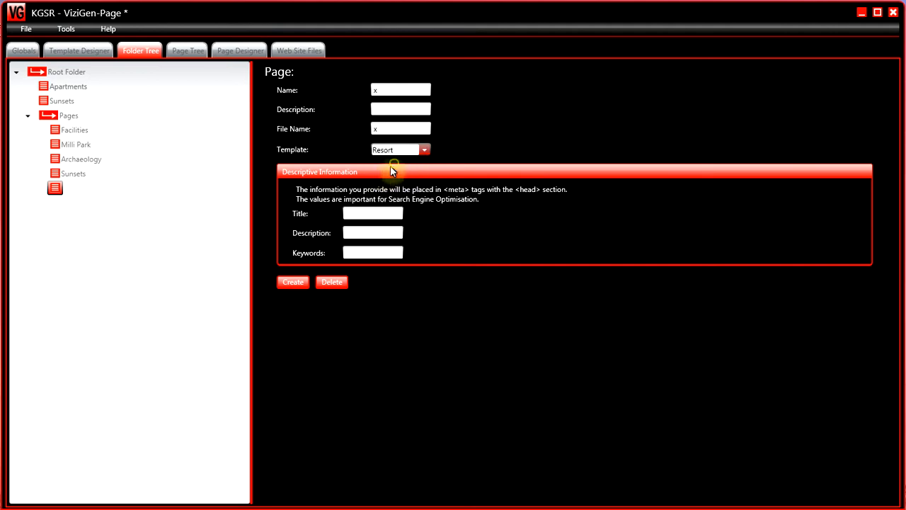
pyautogui.click(291, 281)
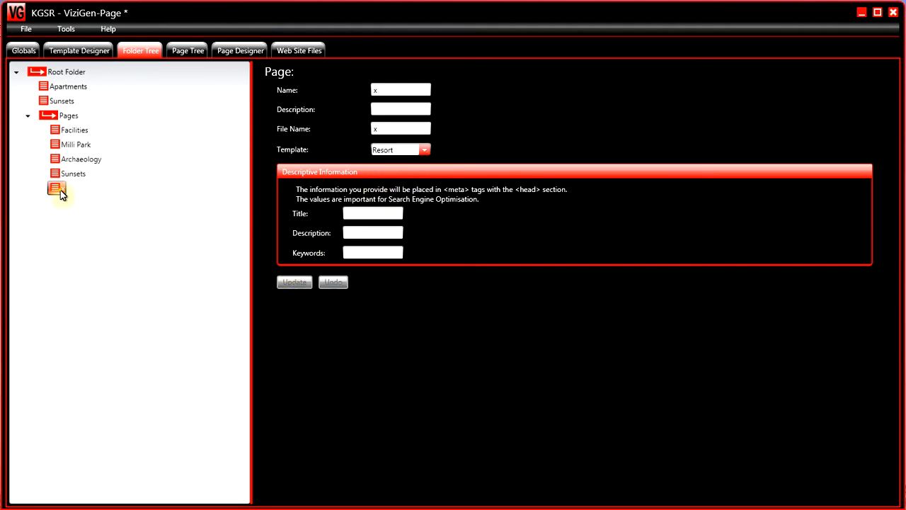
# Step: Draw a column box about 848 by 402 px inside the Page Content Box of page x
pyautogui.click(247, 51)
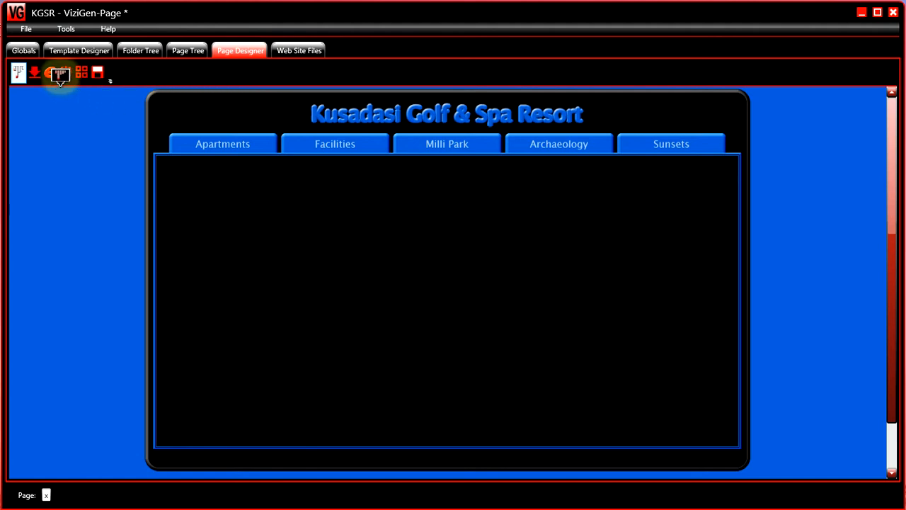
pyautogui.click(35, 73)
pyautogui.click(287, 220)
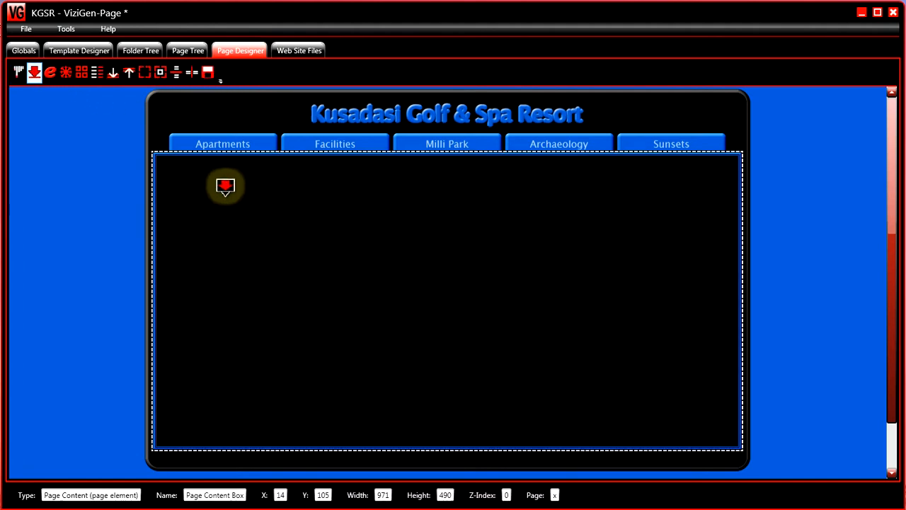
pyautogui.click(99, 75)
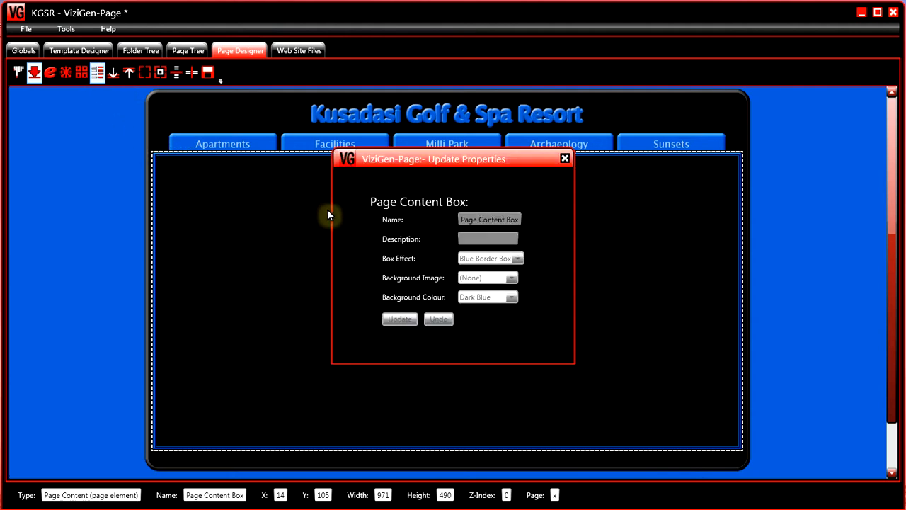
pyautogui.click(564, 158)
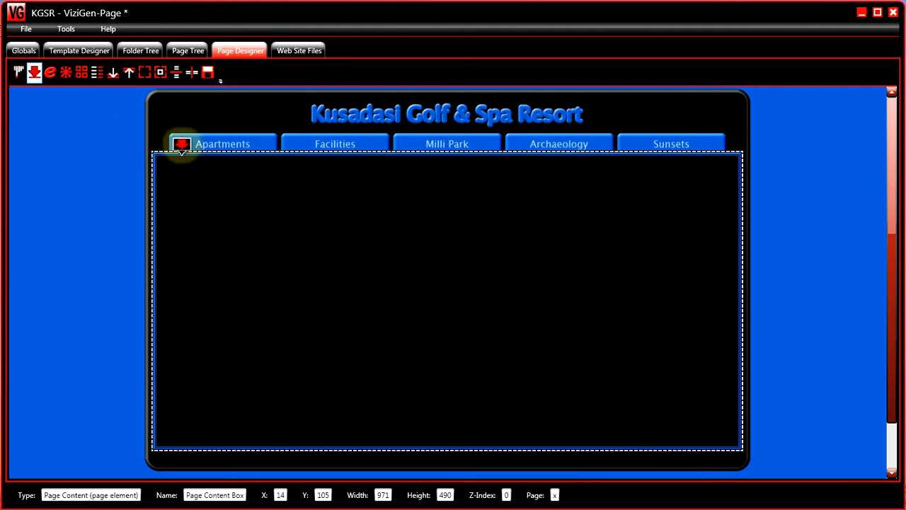
pyautogui.click(145, 73)
pyautogui.click(207, 240)
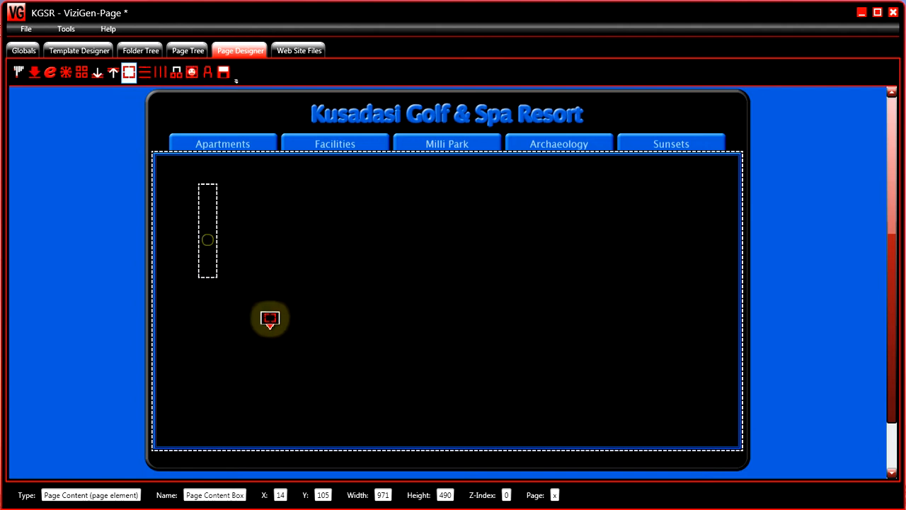
pyautogui.moveTo(270, 319); pyautogui.dragTo(714, 413)
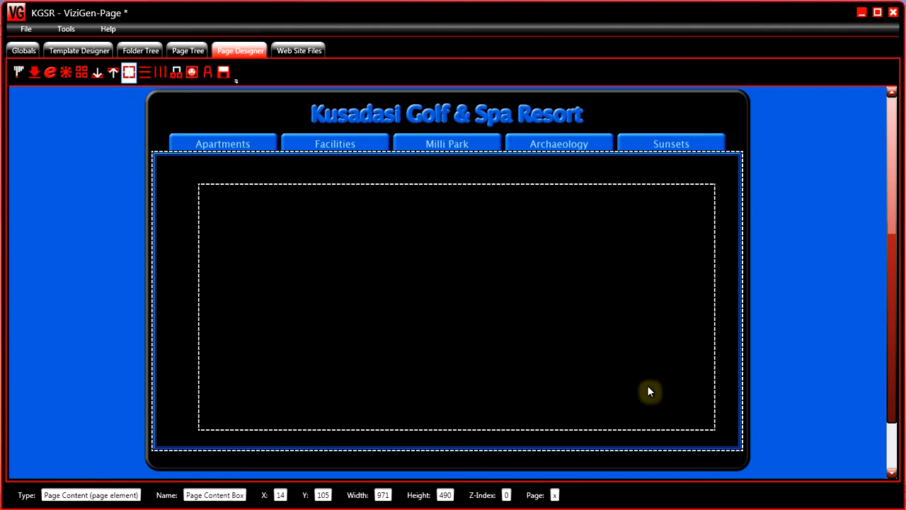
pyautogui.click(158, 75)
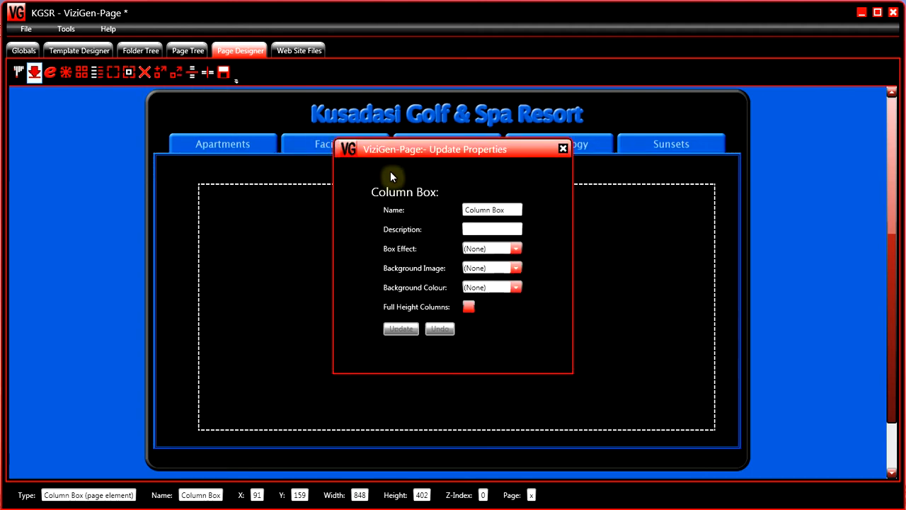
# Step: Apply the Blue Border Box effect to the column box
pyautogui.click(514, 249)
pyautogui.click(506, 291)
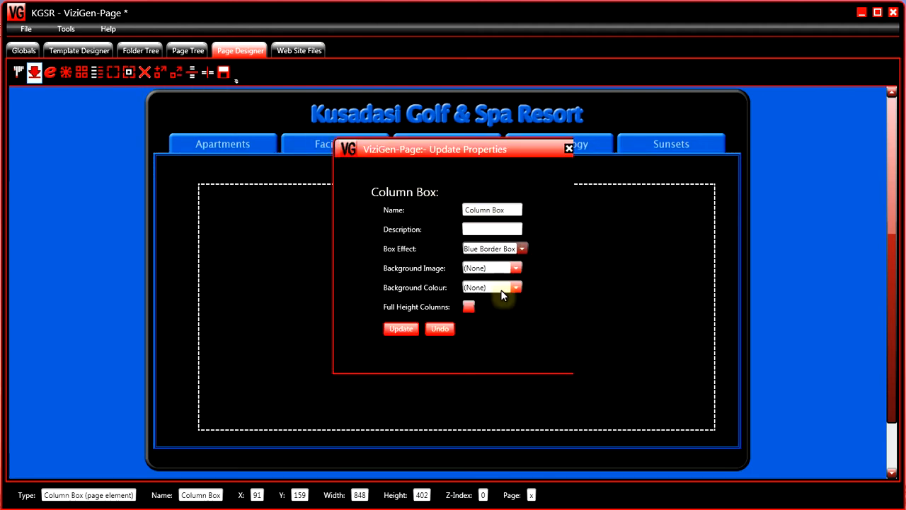
pyautogui.click(401, 328)
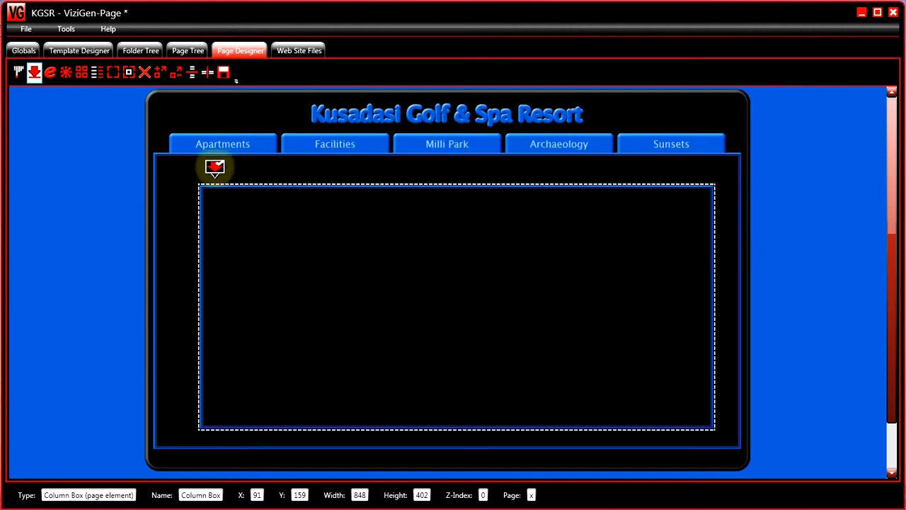
# Step: Draw an image element about 243 by 87 px in the column box and assign it Pool.JPG from the Media folder
pyautogui.click(114, 72)
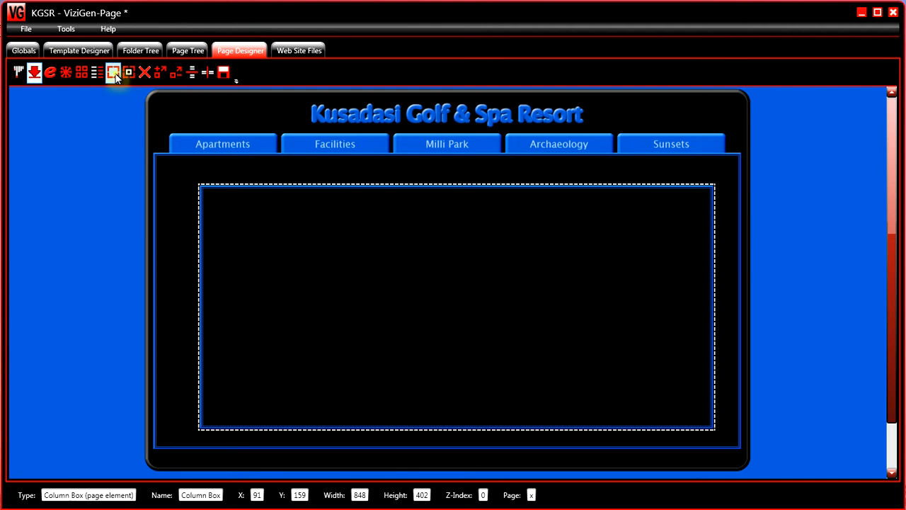
pyautogui.moveTo(246, 209); pyautogui.dragTo(395, 259)
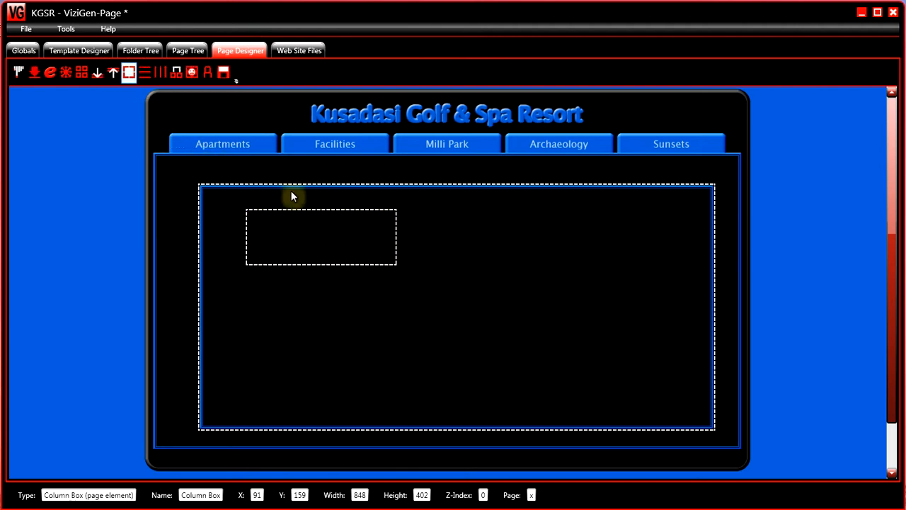
pyautogui.click(189, 76)
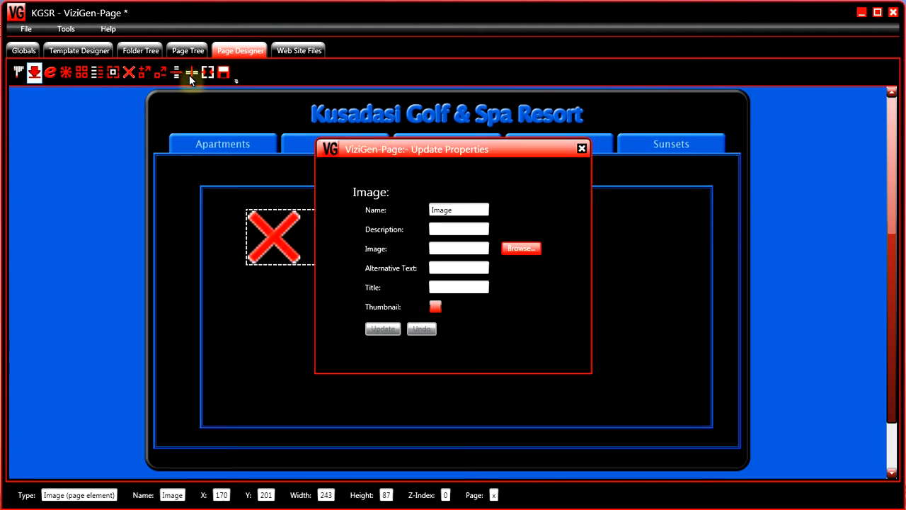
pyautogui.click(519, 248)
pyautogui.click(499, 296)
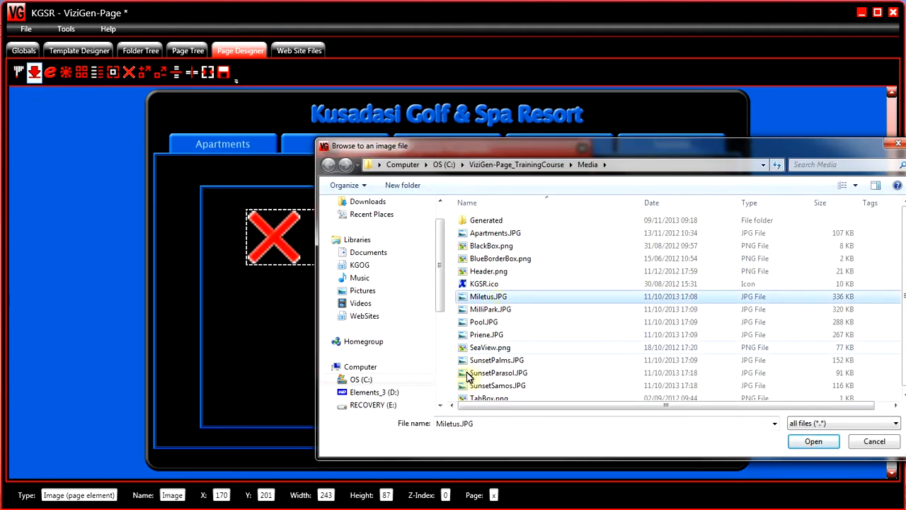
pyautogui.click(489, 322)
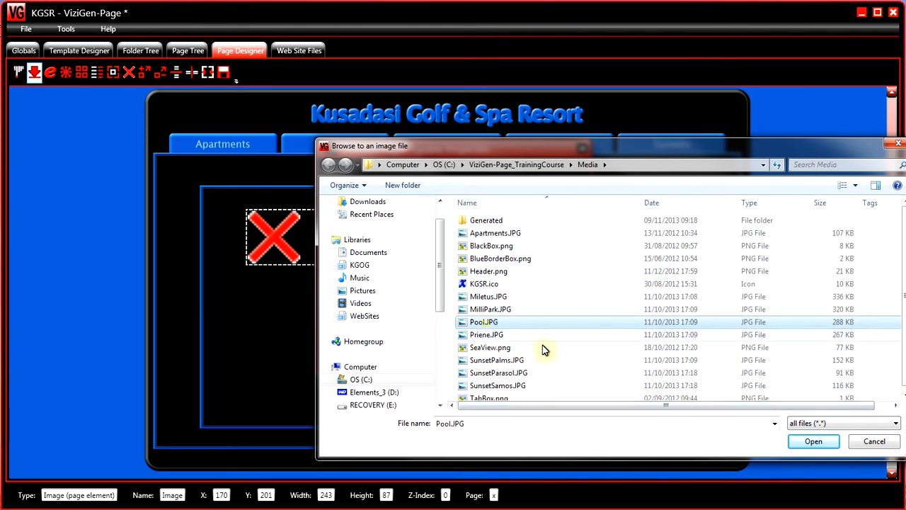
pyautogui.click(803, 441)
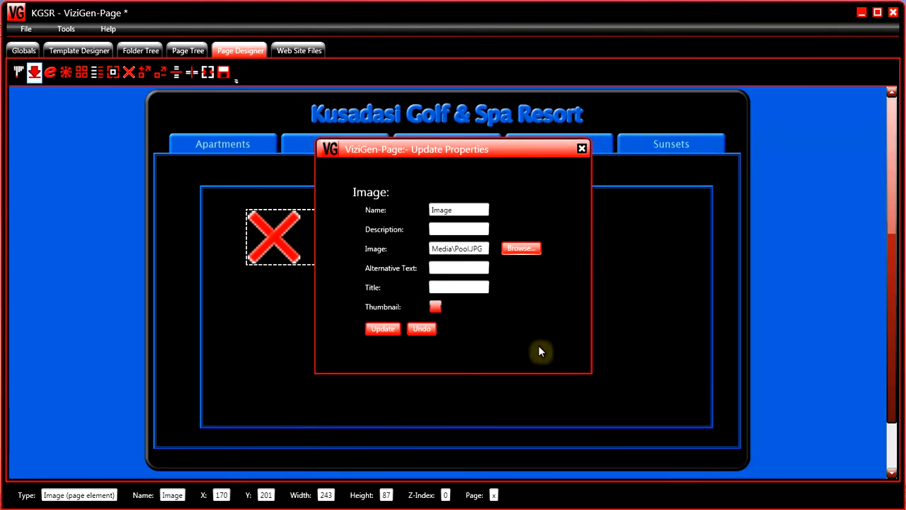
pyautogui.click(383, 328)
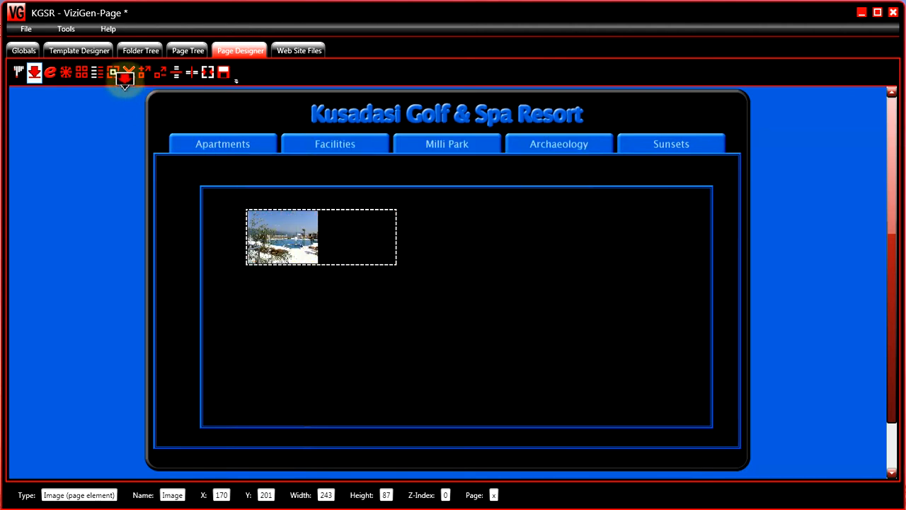
# Step: Enlarge the pool image to a height of about 142 px and fit its frame to the picture
pyautogui.click(65, 71)
pyautogui.moveTo(336, 252); pyautogui.dragTo(338, 286)
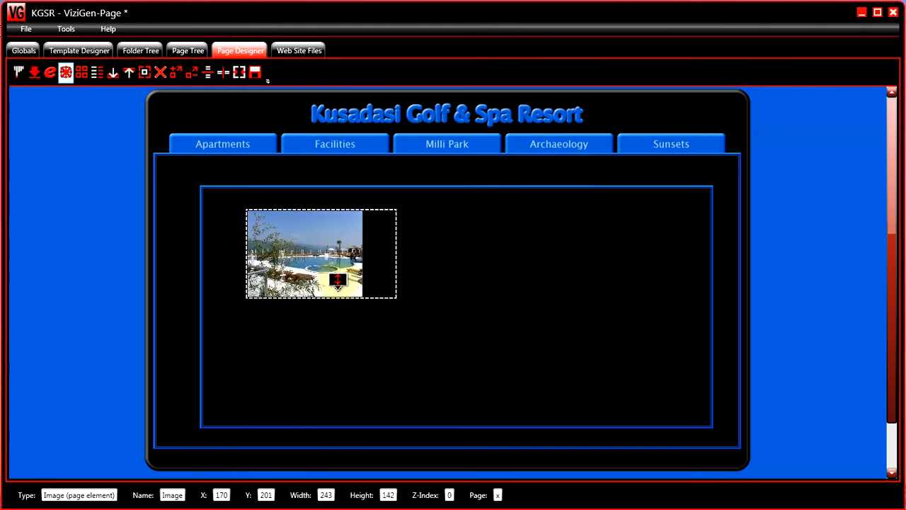
pyautogui.click(239, 74)
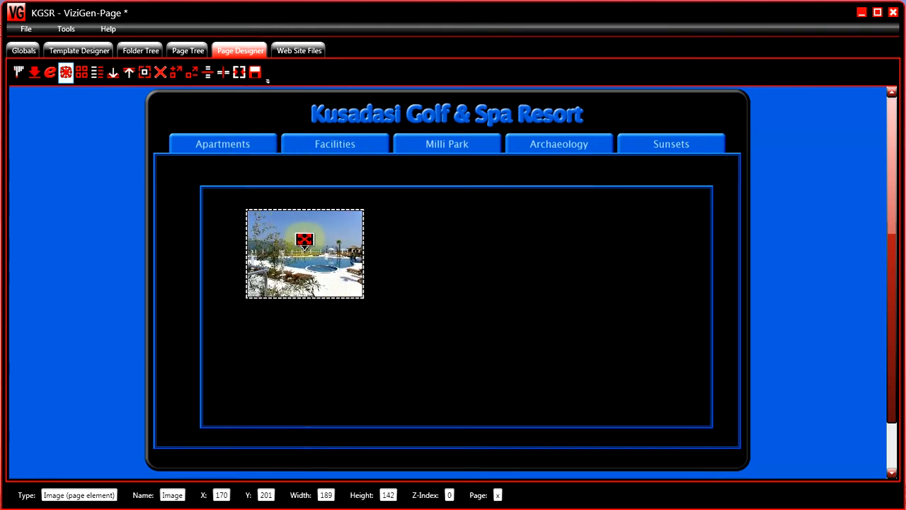
# Step: Copy the pool image to the clipboard and paste it into a new area drawn beside the original in the column box
pyautogui.click(175, 74)
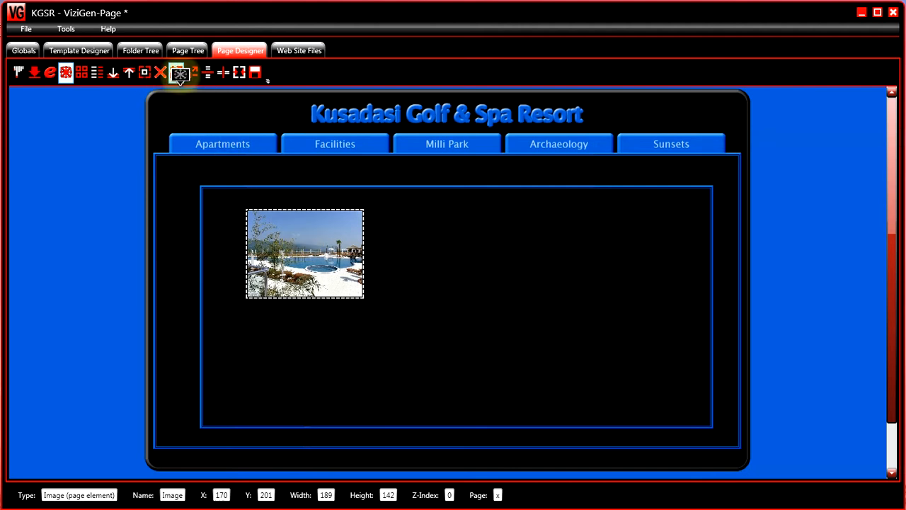
pyautogui.click(430, 219)
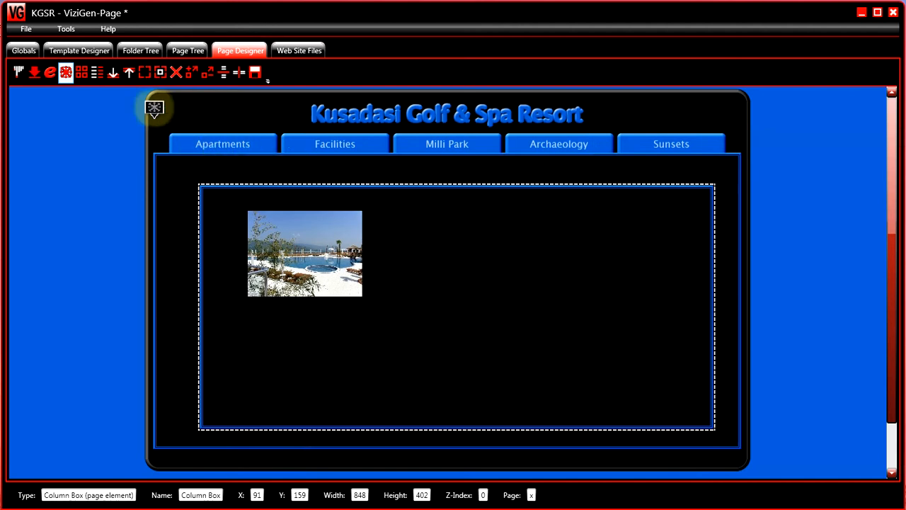
pyautogui.click(144, 72)
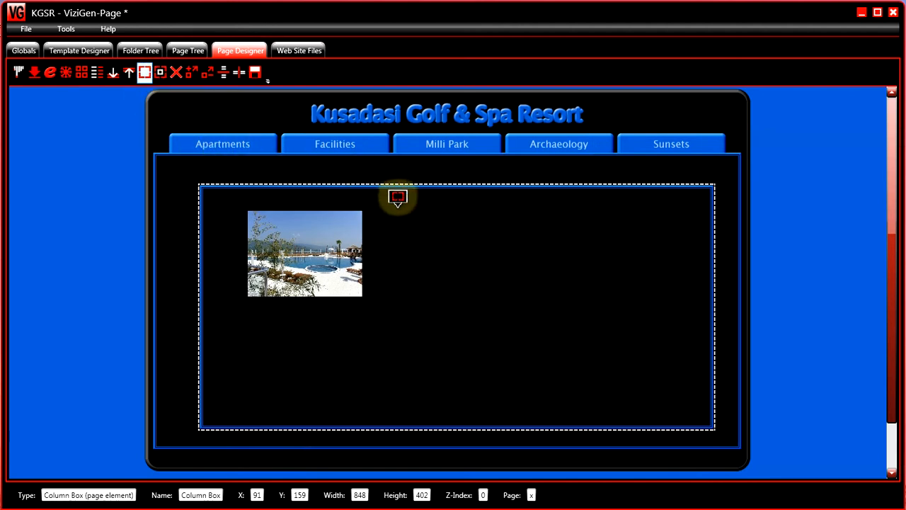
pyautogui.moveTo(395, 211); pyautogui.dragTo(516, 300)
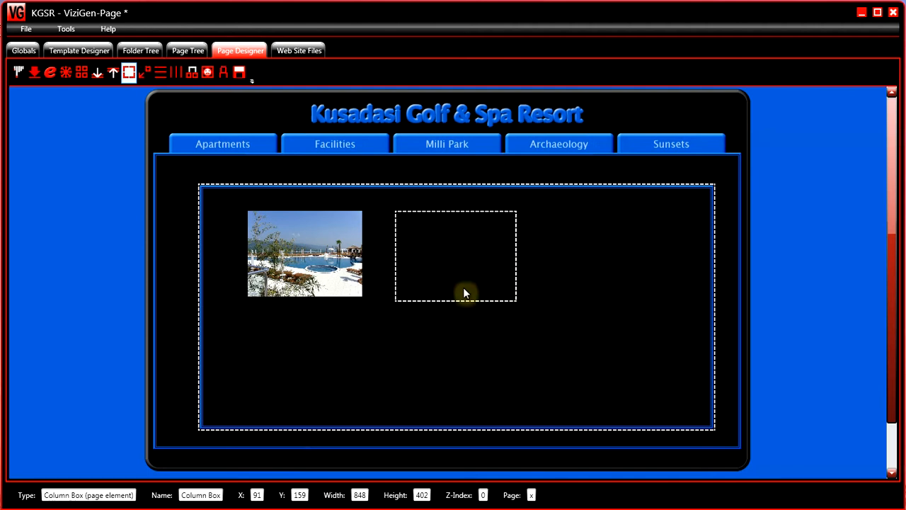
pyautogui.click(145, 75)
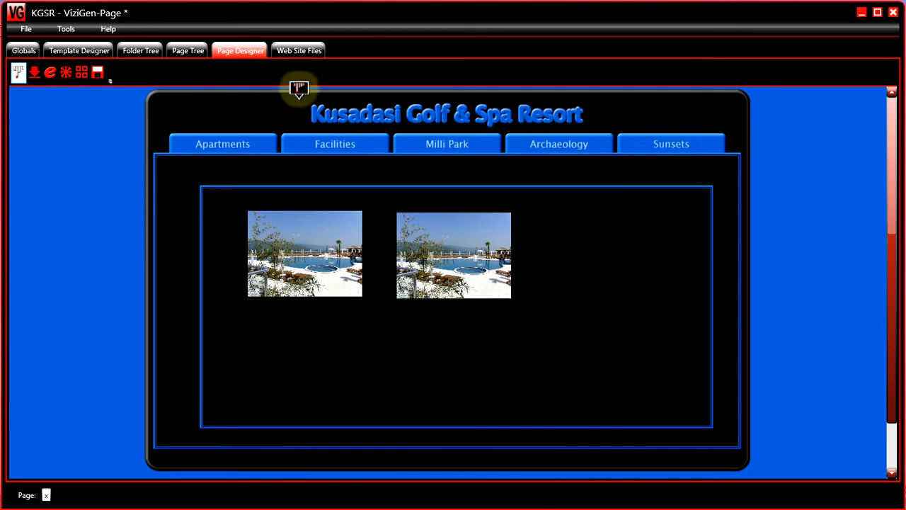
# Step: Copy the Black named colour from the project globals to the clipboard
pyautogui.click(12, 51)
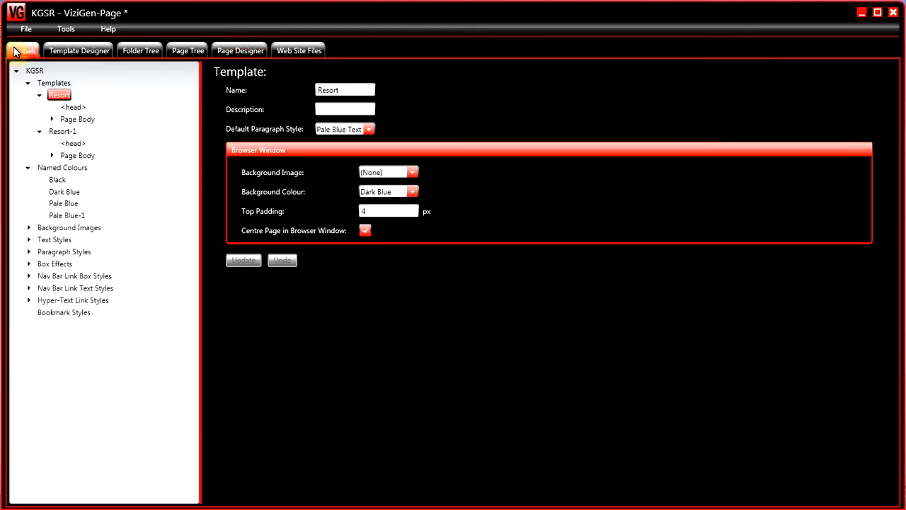
pyautogui.click(61, 181)
pyautogui.rightClick(63, 181)
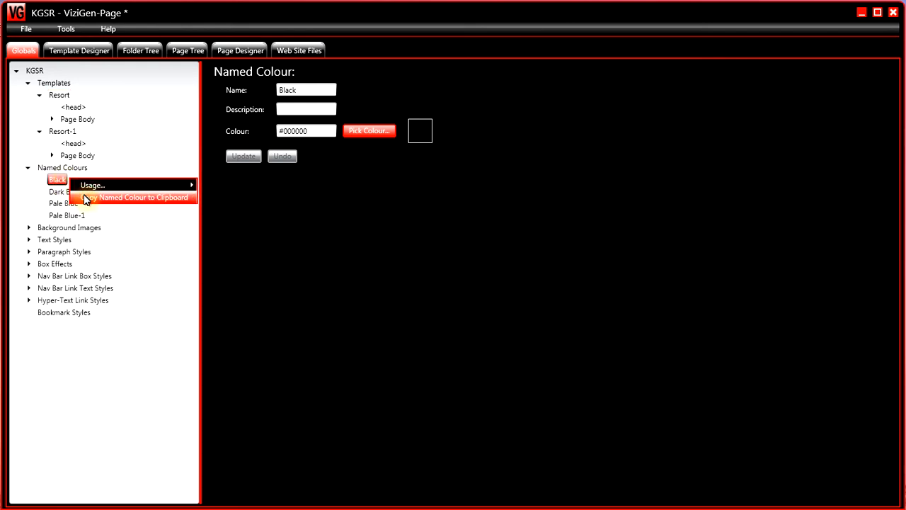
pyautogui.click(86, 198)
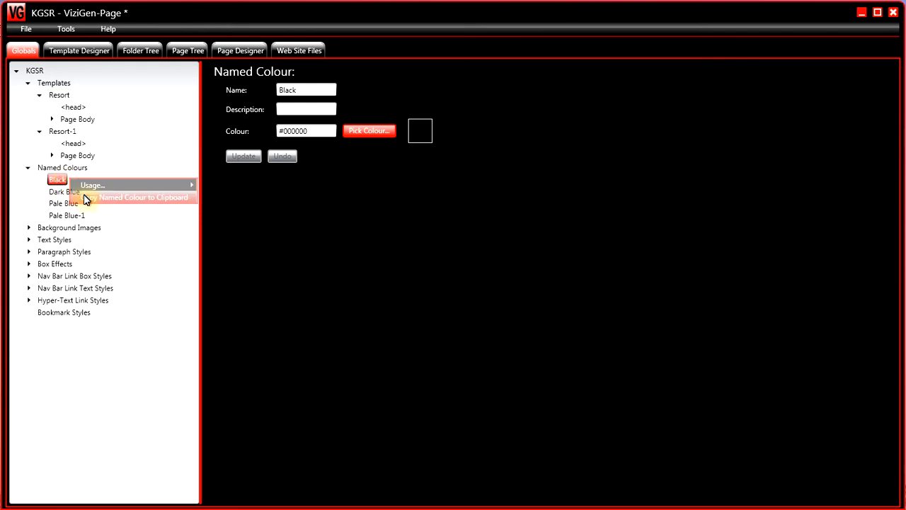
# Step: Minimise the KGSR project window and start a second instance of ViziGen-Page from the desktop
pyautogui.click(861, 13)
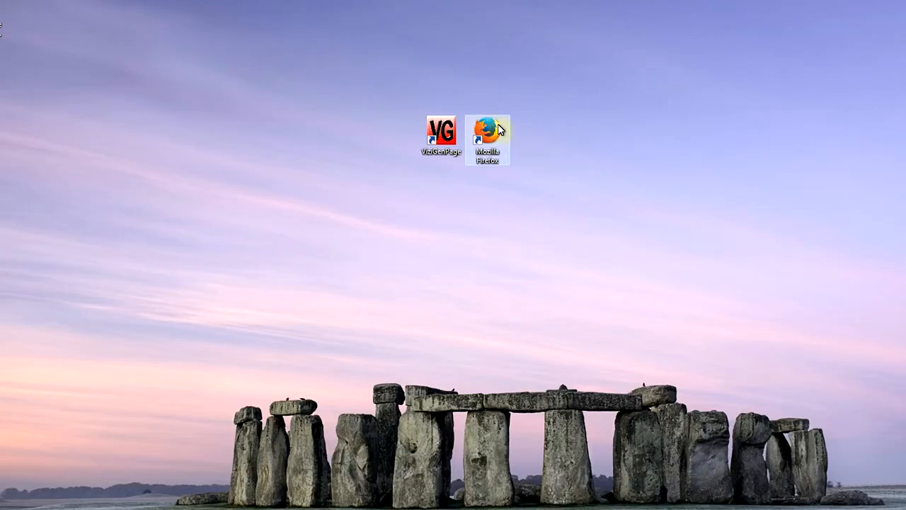
pyautogui.doubleClick(452, 129)
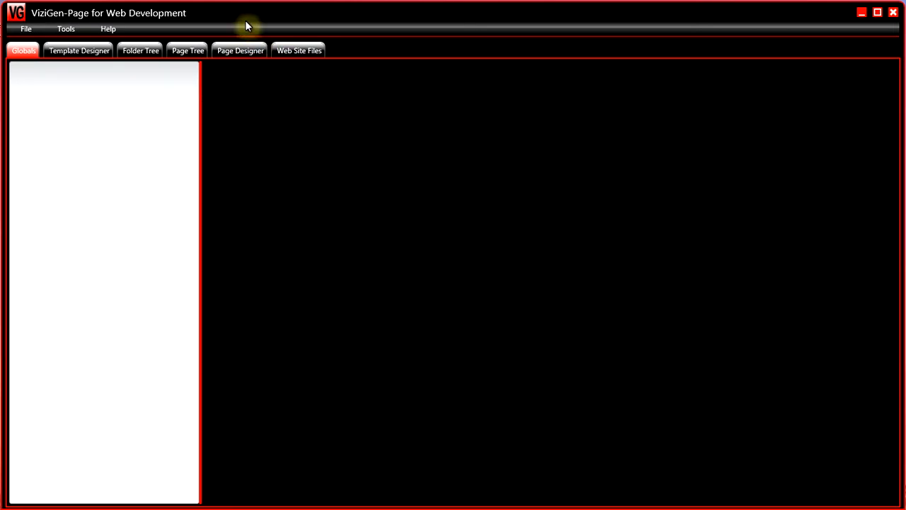
# Step: Create a new project with project folder C:\x, set the FTP host, FTP user name and remote project folder to x, and enter the FTP password
pyautogui.click(26, 29)
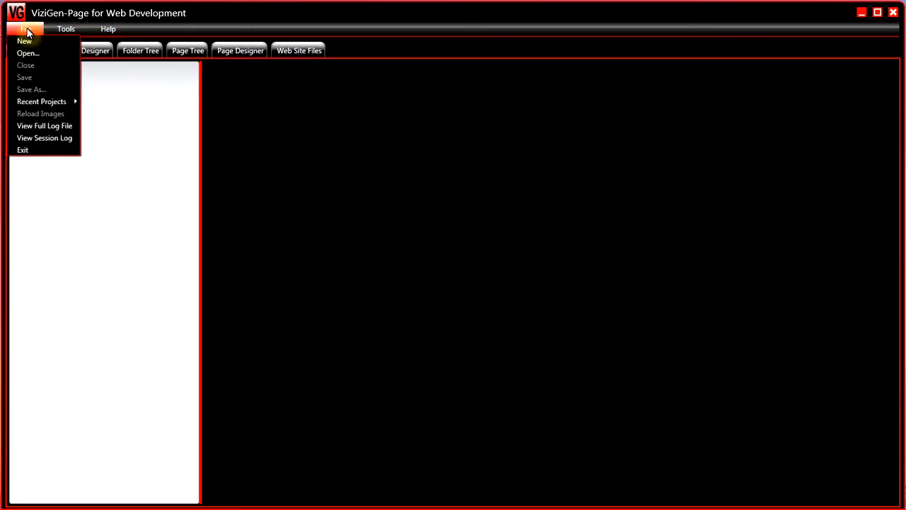
pyautogui.click(31, 45)
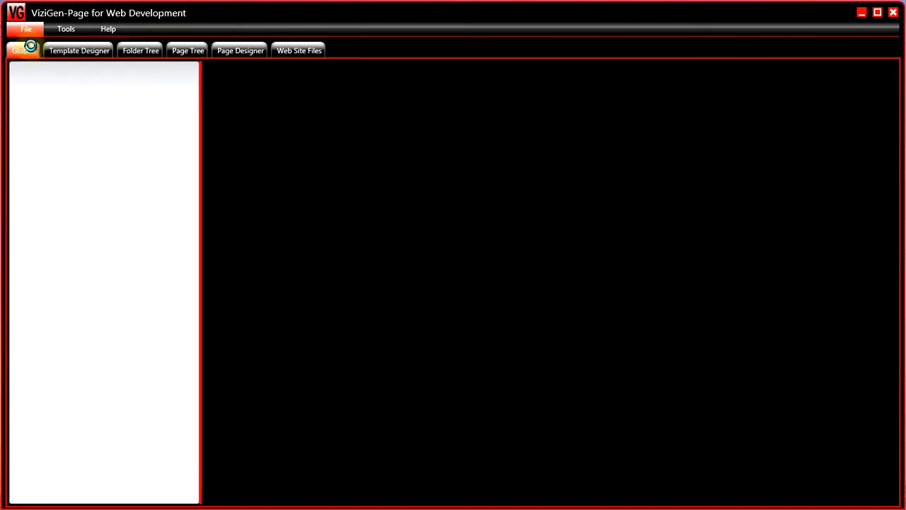
pyautogui.click(361, 183)
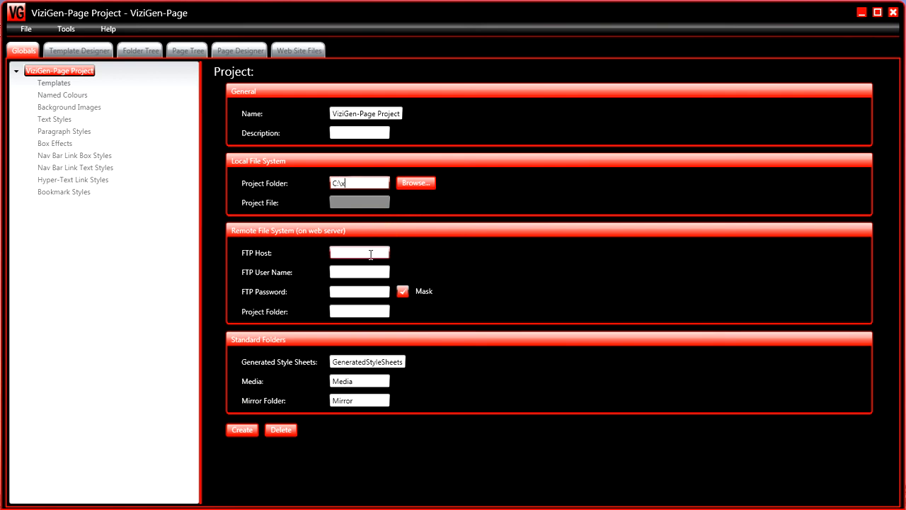
pyautogui.write('x')
pyautogui.click(360, 271)
pyautogui.write('x')
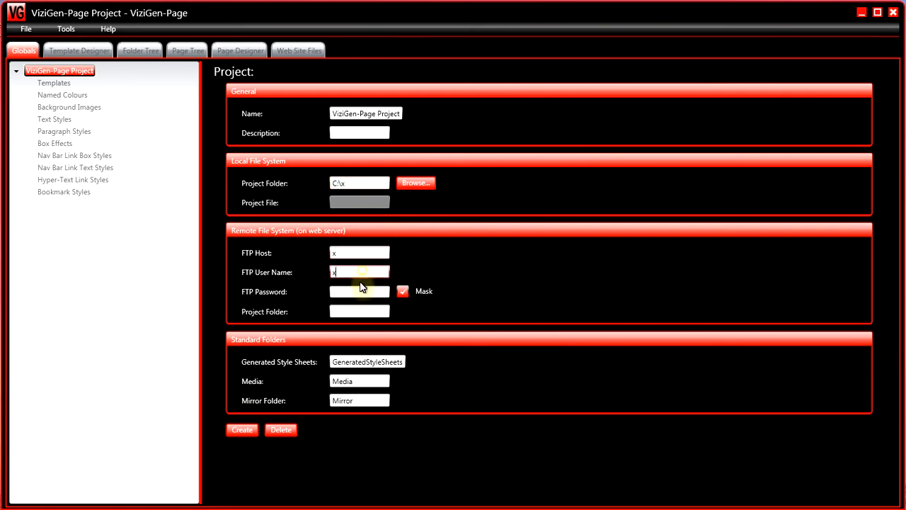
pyautogui.press('Tab')
pyautogui.write('x')
pyautogui.click(349, 310)
pyautogui.click(237, 429)
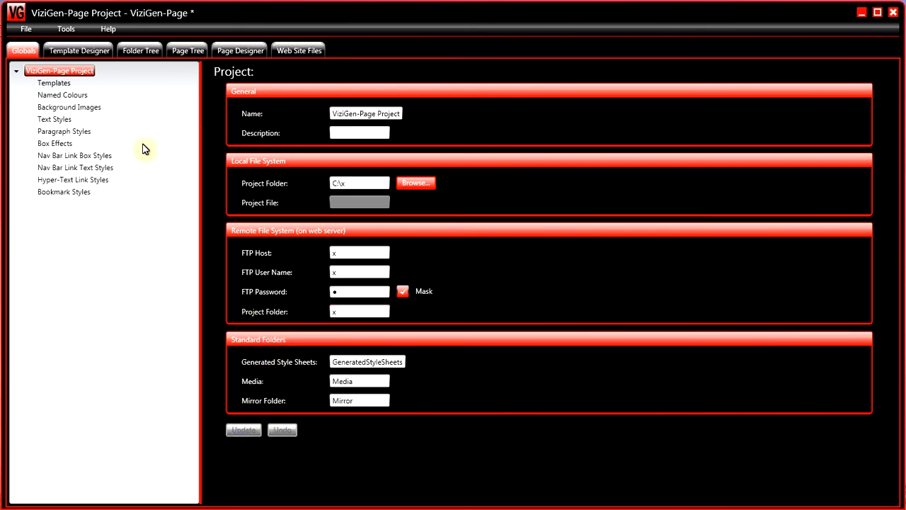
# Step: Paste the Black named colour from the clipboard into the new project's Named Colours and open its definition
pyautogui.rightClick(78, 98)
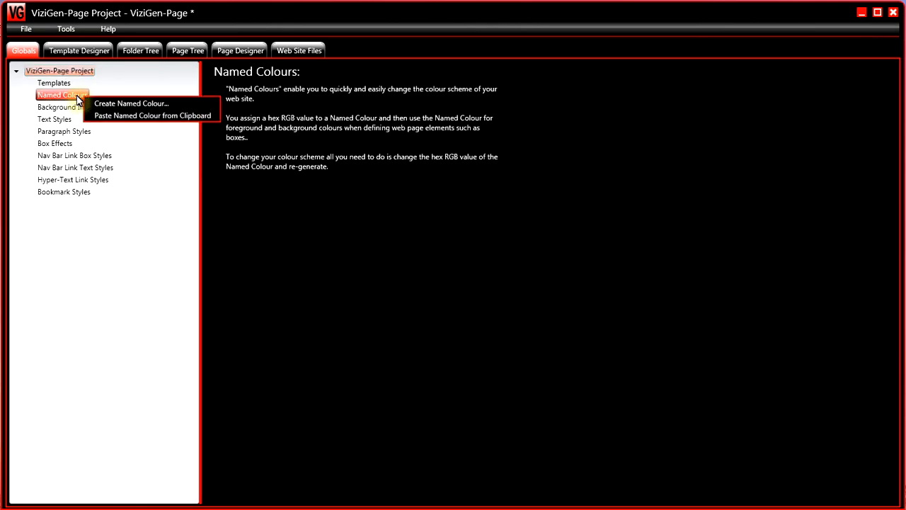
pyautogui.click(95, 115)
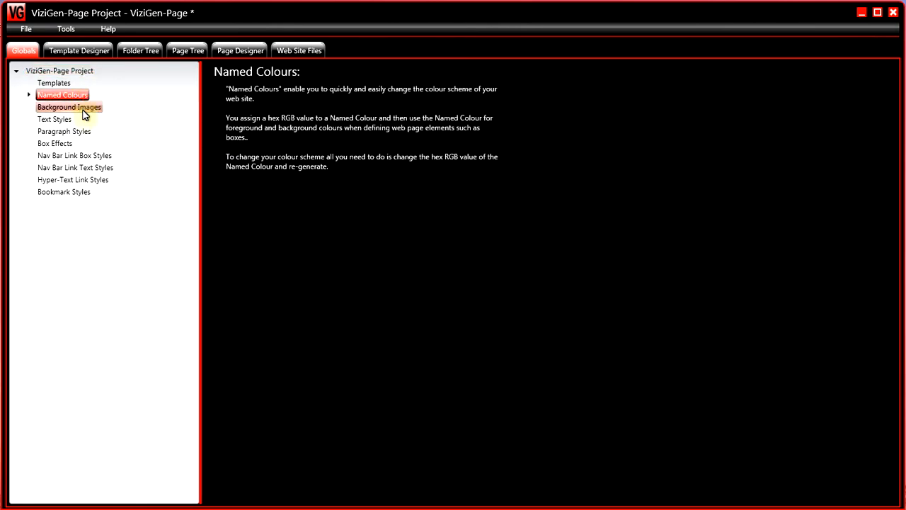
pyautogui.click(28, 95)
pyautogui.click(55, 108)
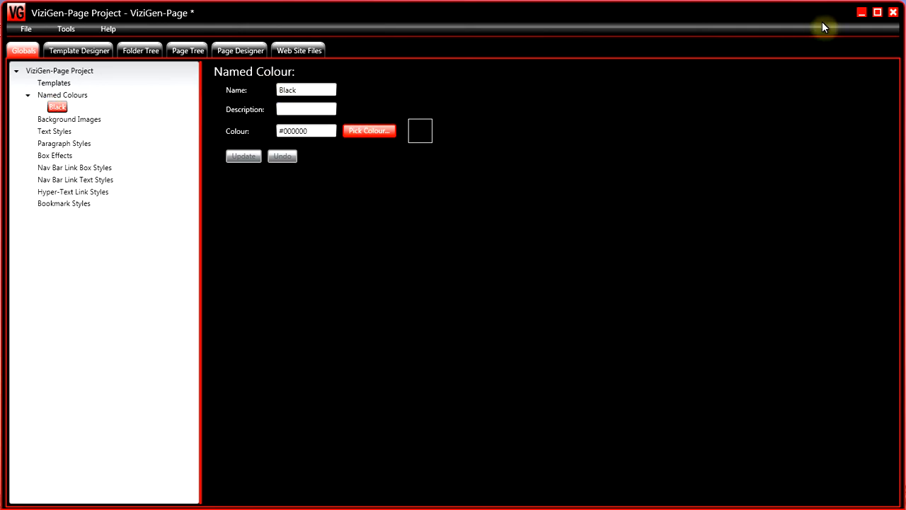
# Step: Switch back to the KGSR project and view the designs of the Resort template and the root-level Sunsets page
pyautogui.click(861, 12)
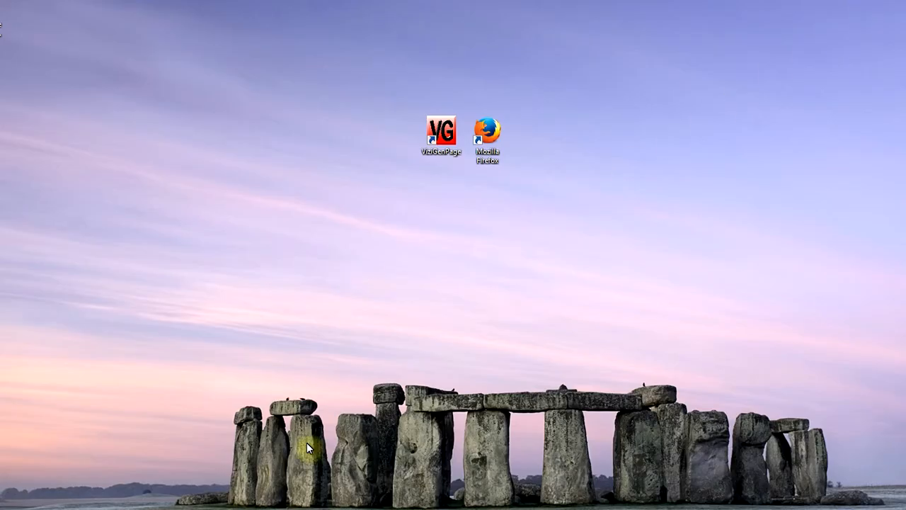
pyautogui.hotkey('alt', 'Tab')
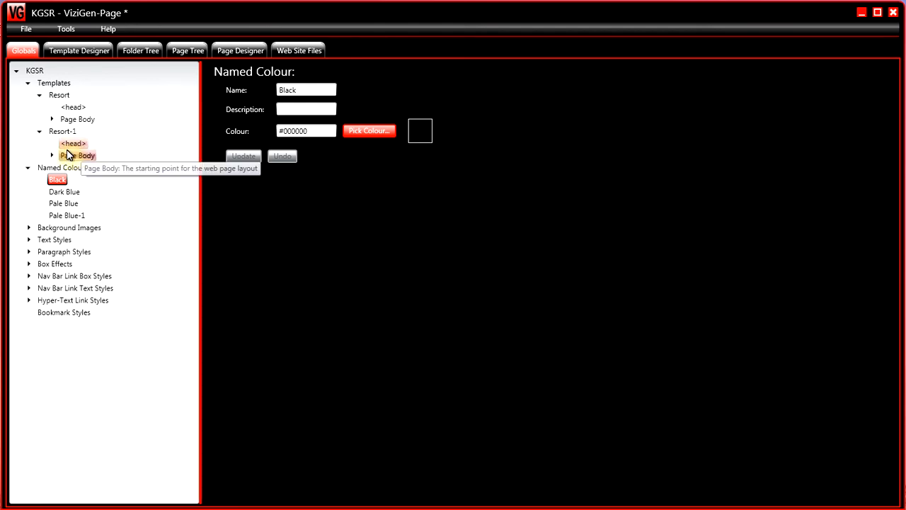
pyautogui.click(59, 96)
pyautogui.click(82, 54)
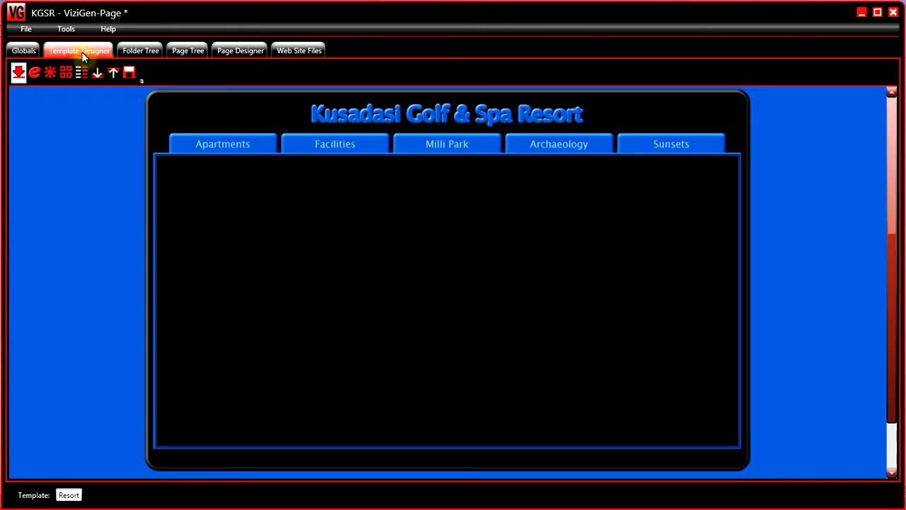
pyautogui.click(141, 51)
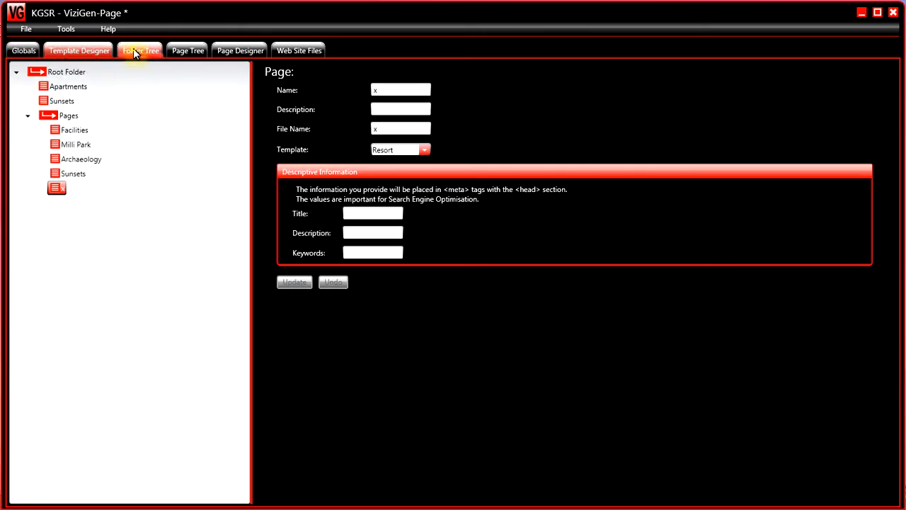
pyautogui.click(64, 101)
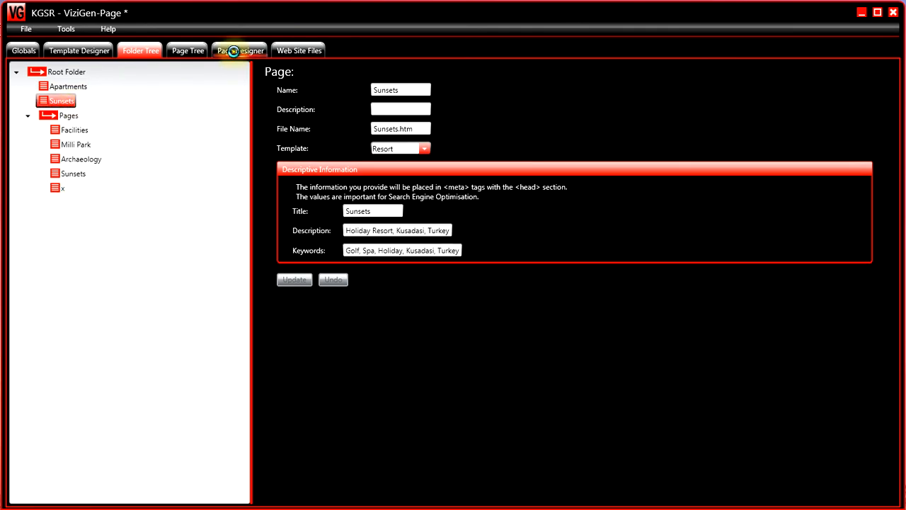
pyautogui.click(238, 53)
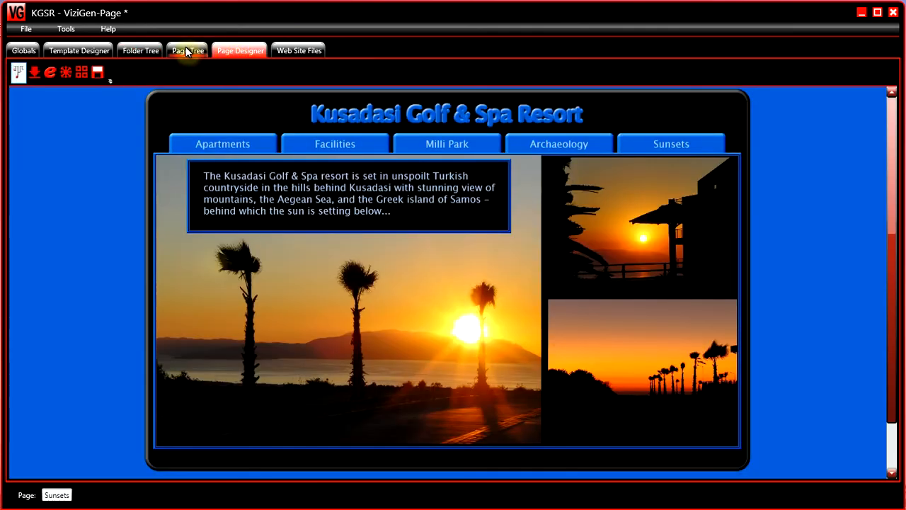
# Step: Copy the Sunsets page located directly under KGSR's root folder to the clipboard
pyautogui.click(141, 51)
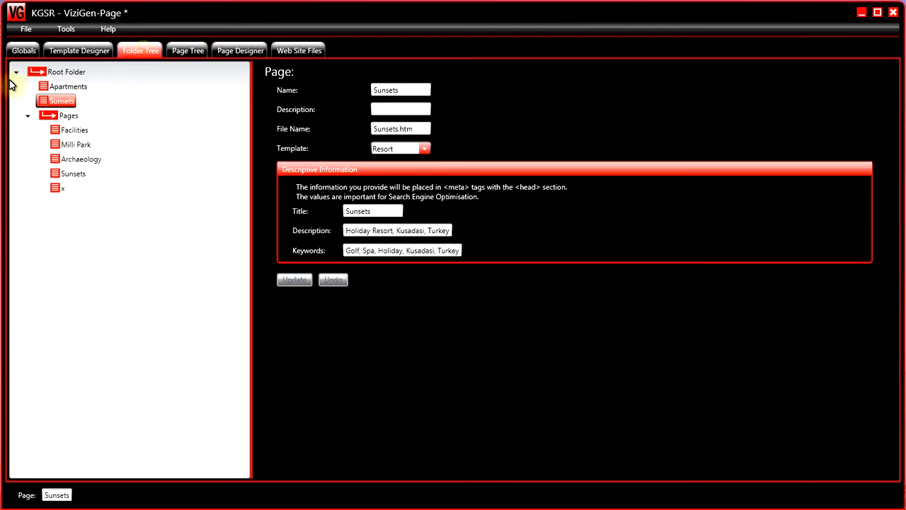
pyautogui.rightClick(68, 103)
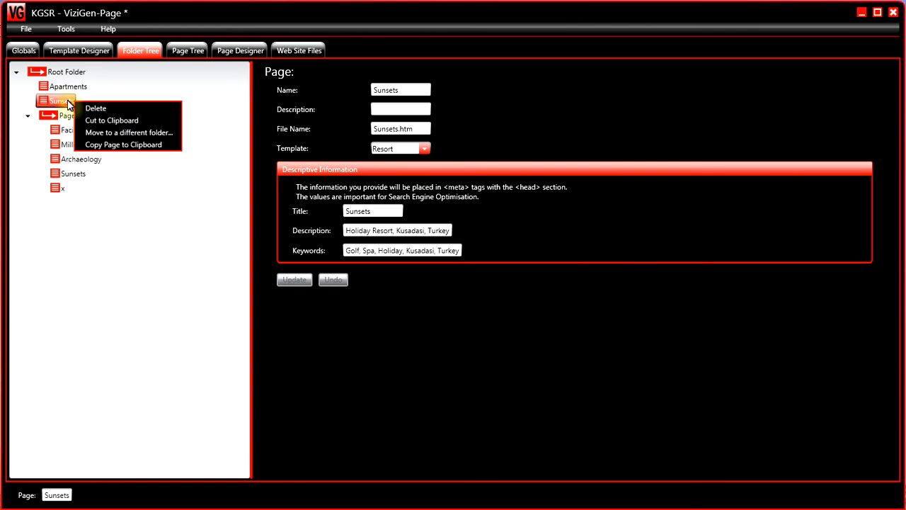
pyautogui.click(103, 146)
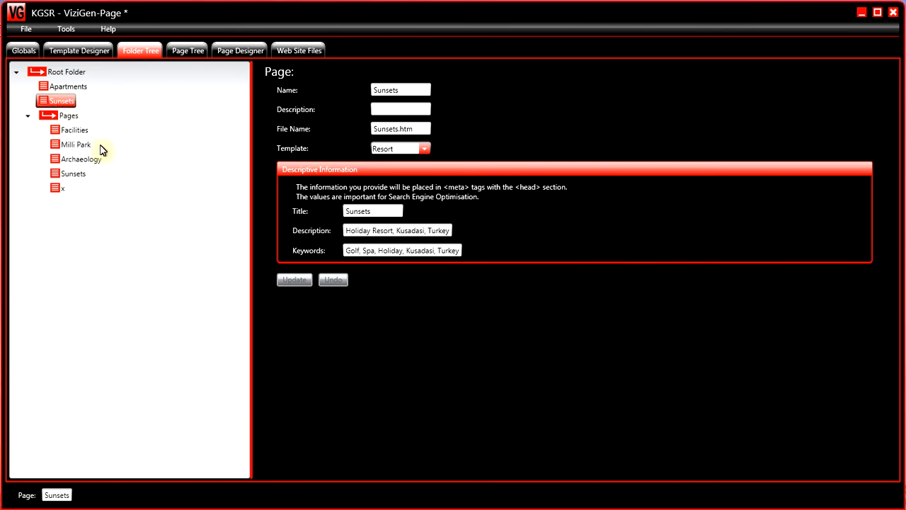
# Step: Switch to the new ViziGen-Page Project window and paste the copied page into its root folder
pyautogui.click(861, 12)
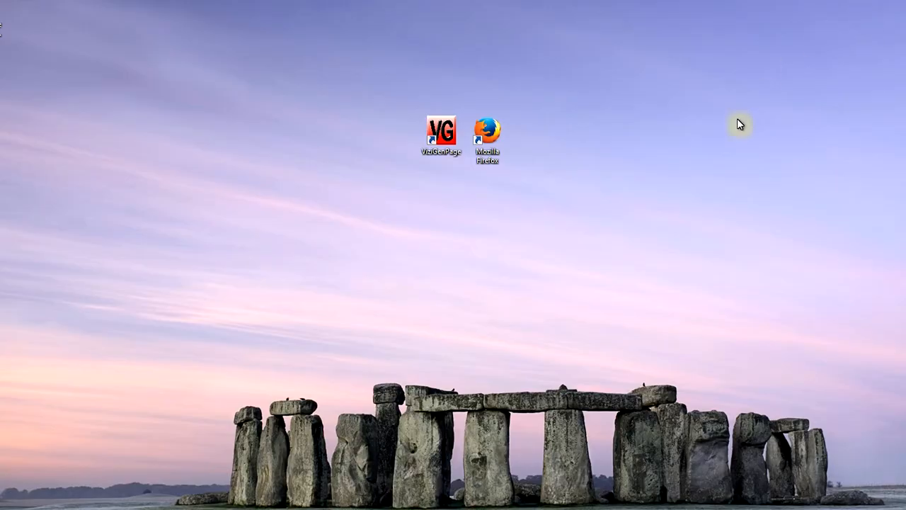
pyautogui.click(359, 509)
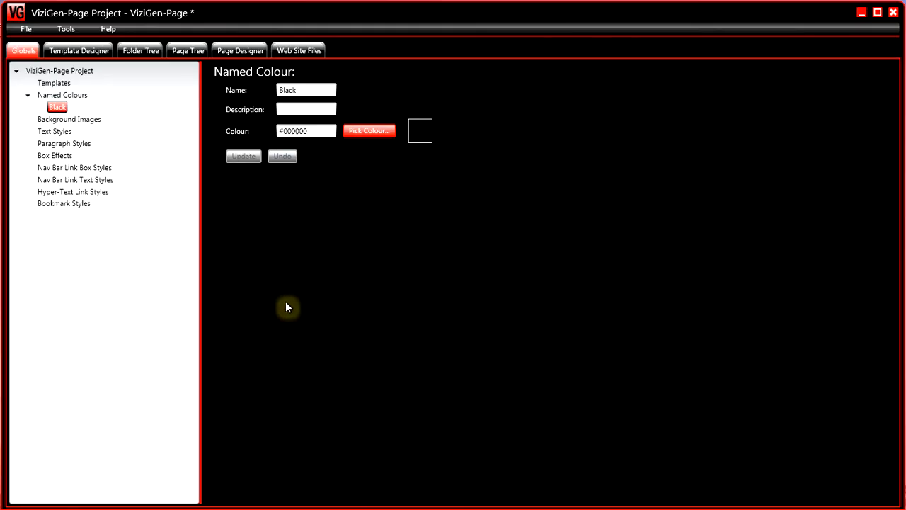
pyautogui.click(138, 56)
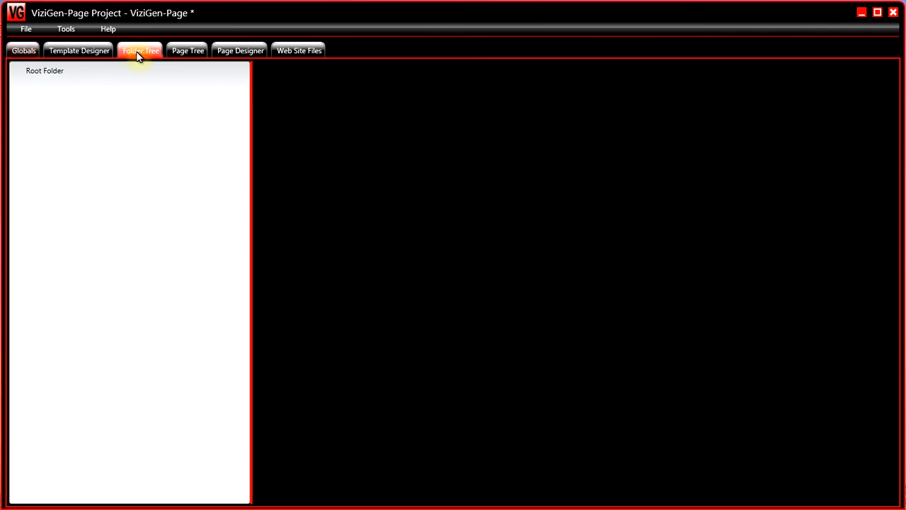
pyautogui.rightClick(51, 76)
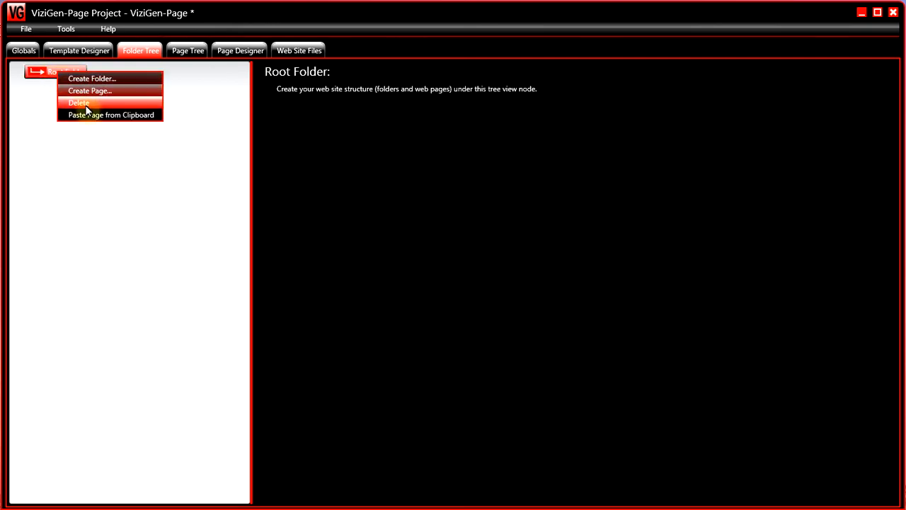
pyautogui.click(90, 116)
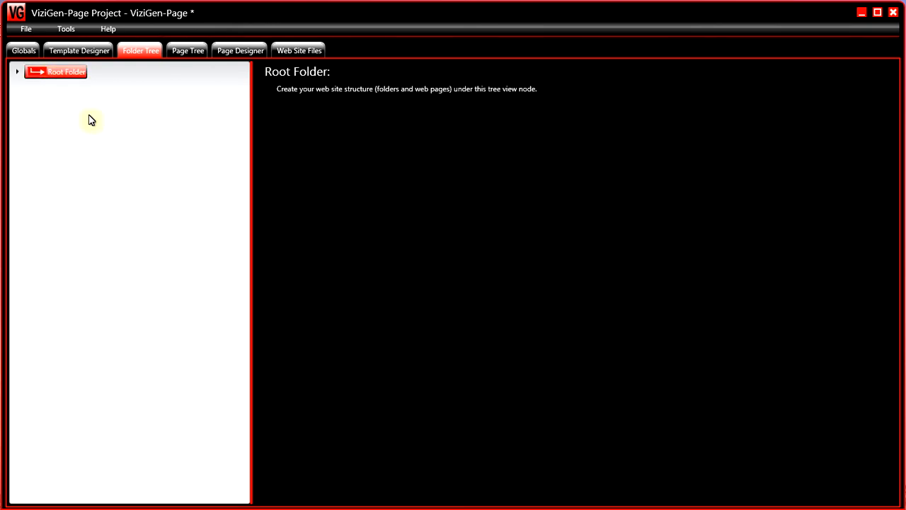
# Step: Select the pasted Sunsets page under the root folder and view its page design
pyautogui.click(17, 73)
pyautogui.click(56, 89)
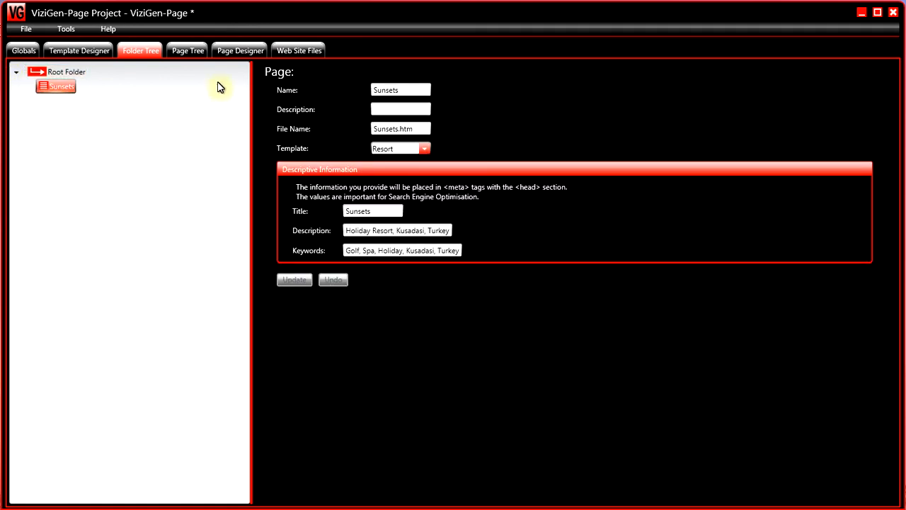
pyautogui.click(235, 54)
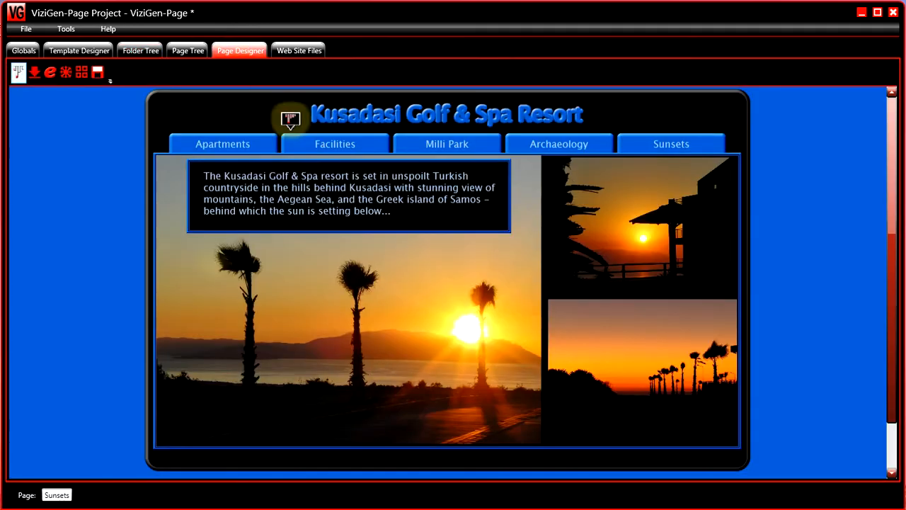
# Step: Examine the new project's globals by expanding the templates, text styles, paragraph styles, box effects and nav bar link styles
pyautogui.click(25, 52)
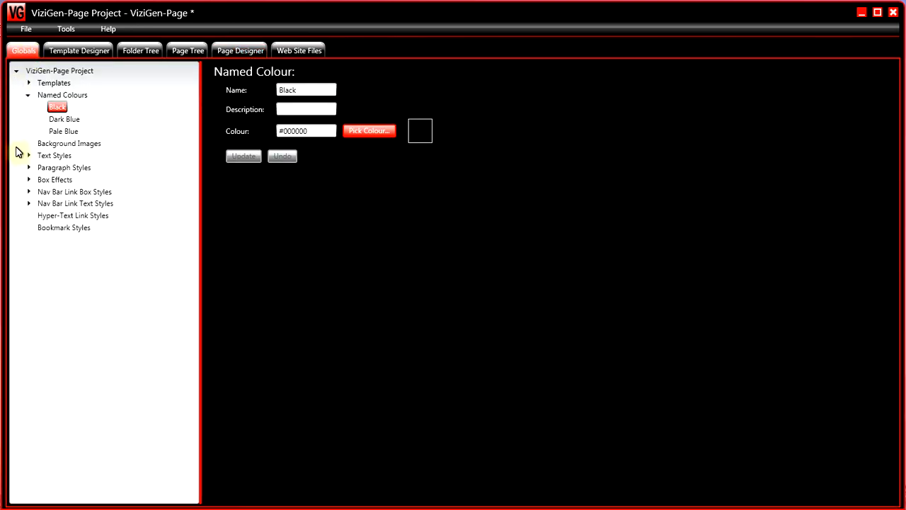
pyautogui.click(28, 84)
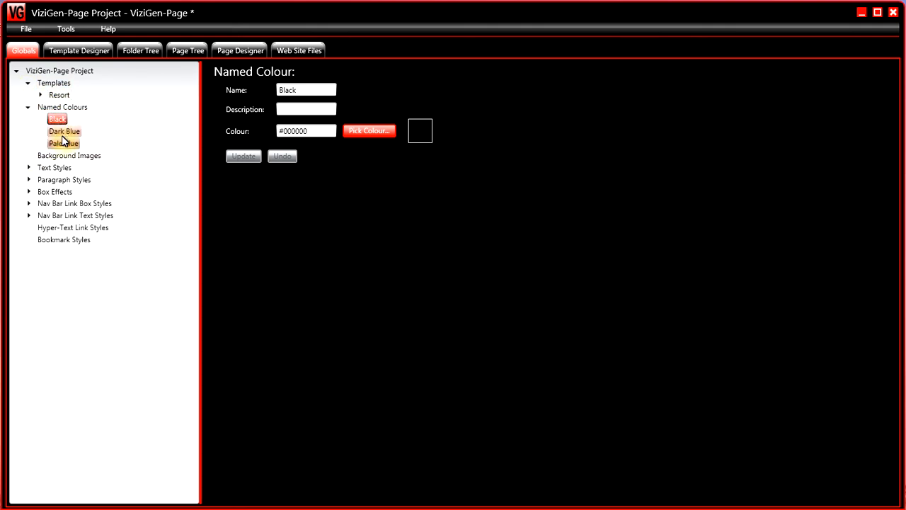
pyautogui.click(29, 169)
pyautogui.click(28, 193)
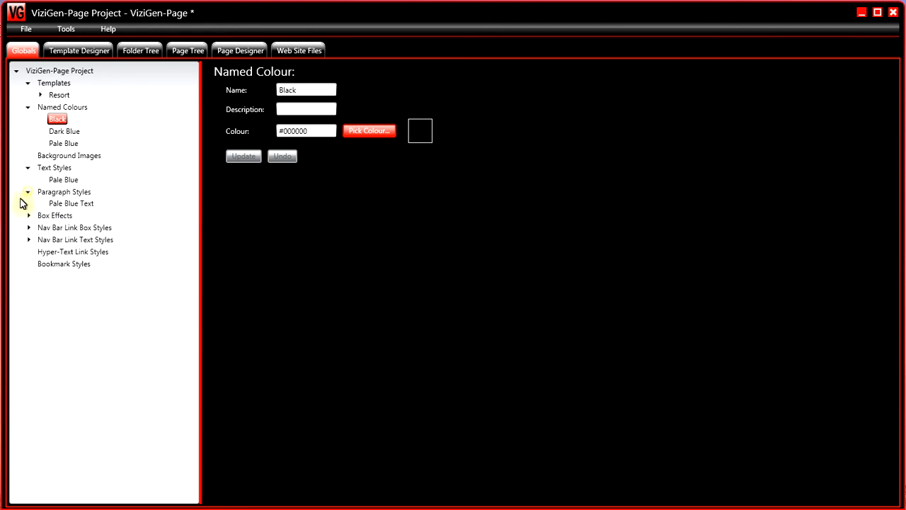
pyautogui.click(29, 216)
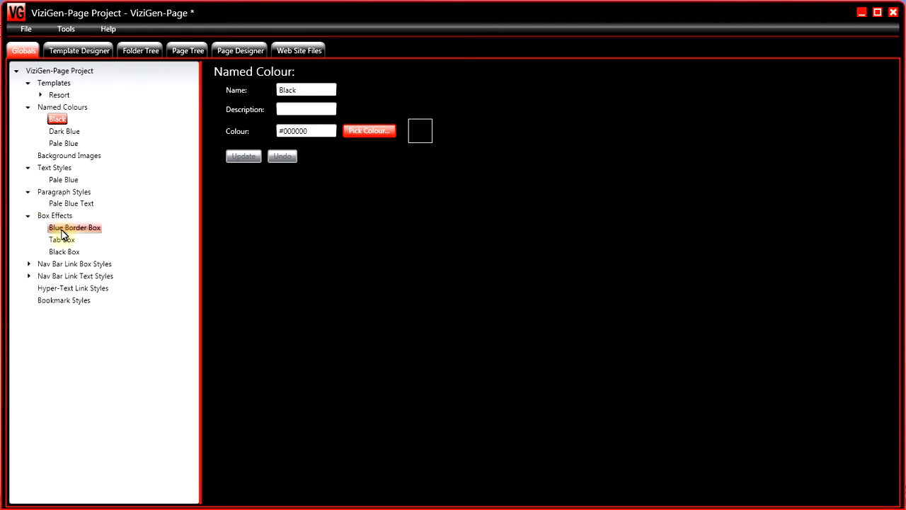
pyautogui.click(29, 264)
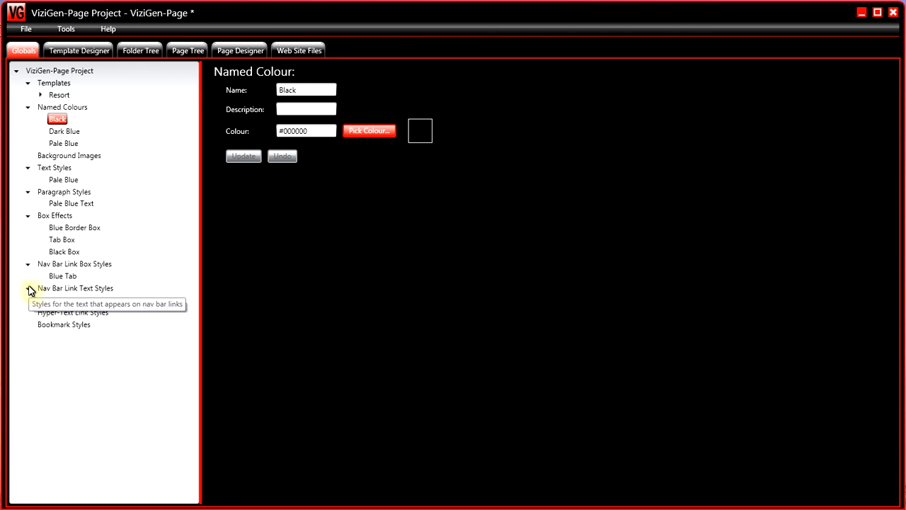
pyautogui.click(29, 288)
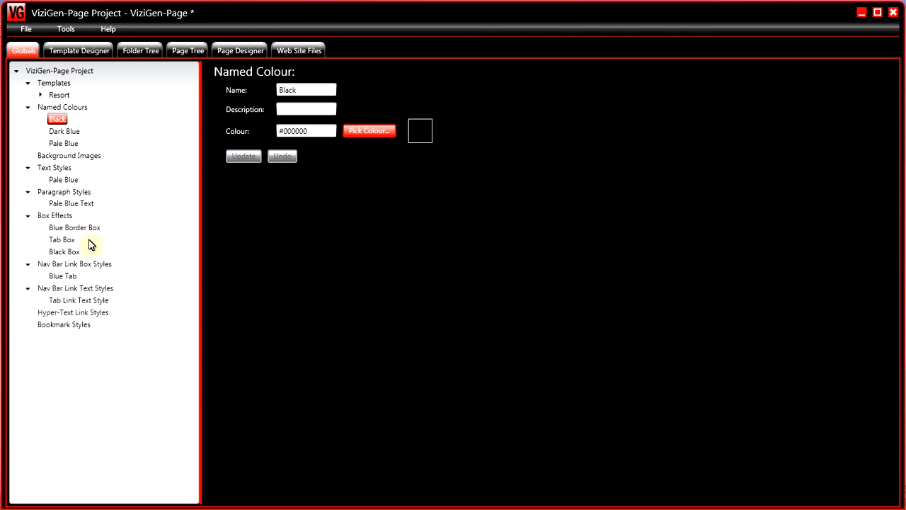
# Step: View the Resort template's design in the new project, then return to the project globals
pyautogui.click(59, 95)
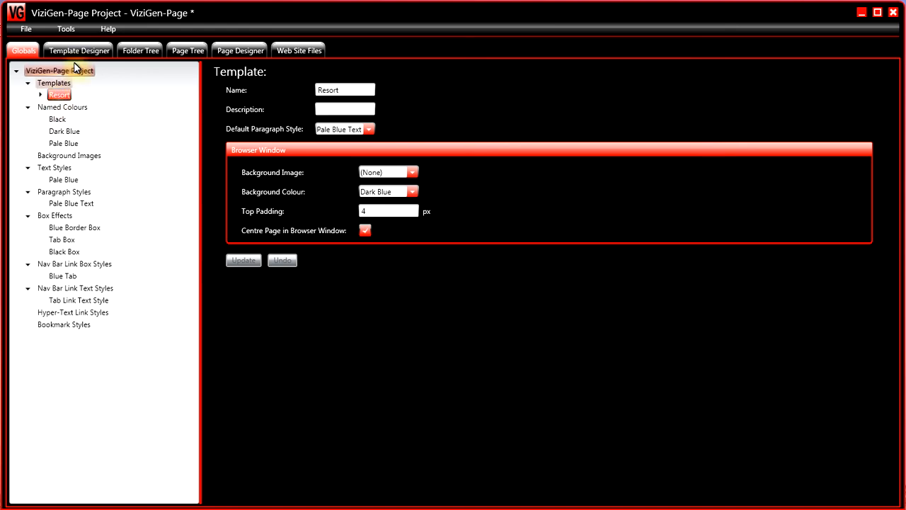
pyautogui.click(75, 50)
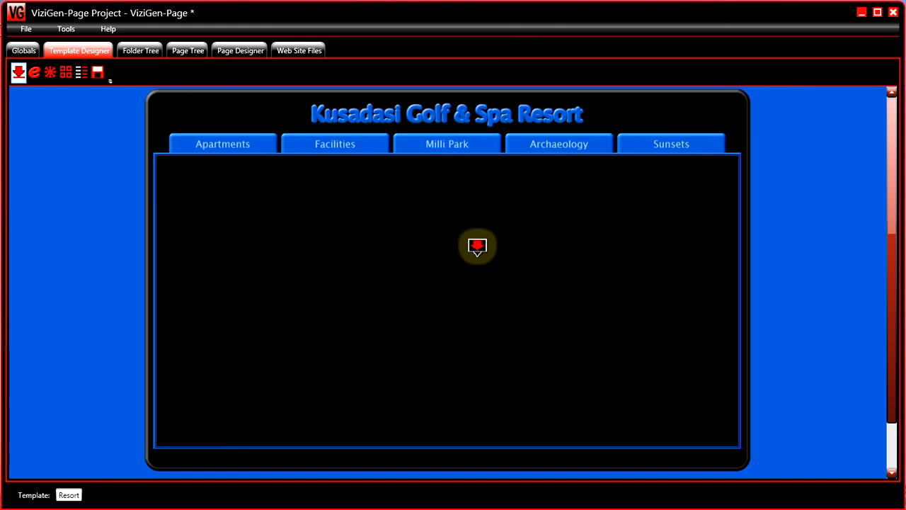
pyautogui.click(21, 51)
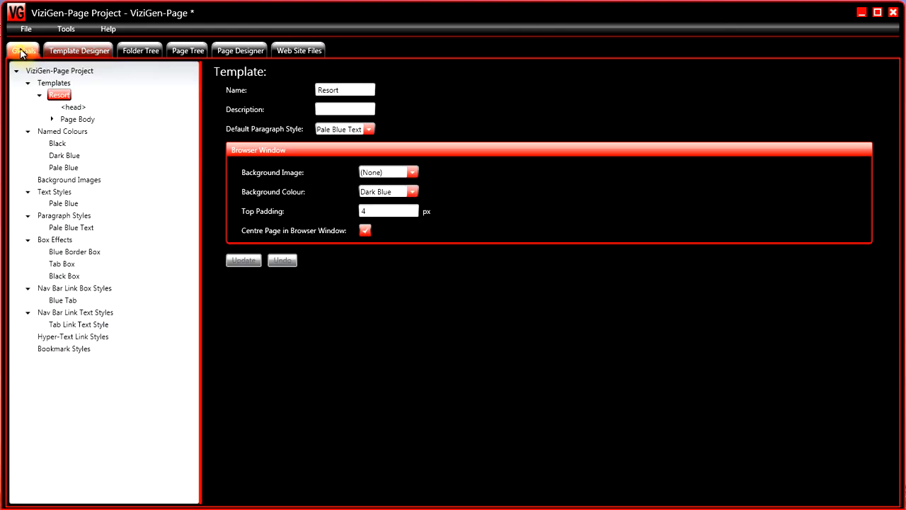